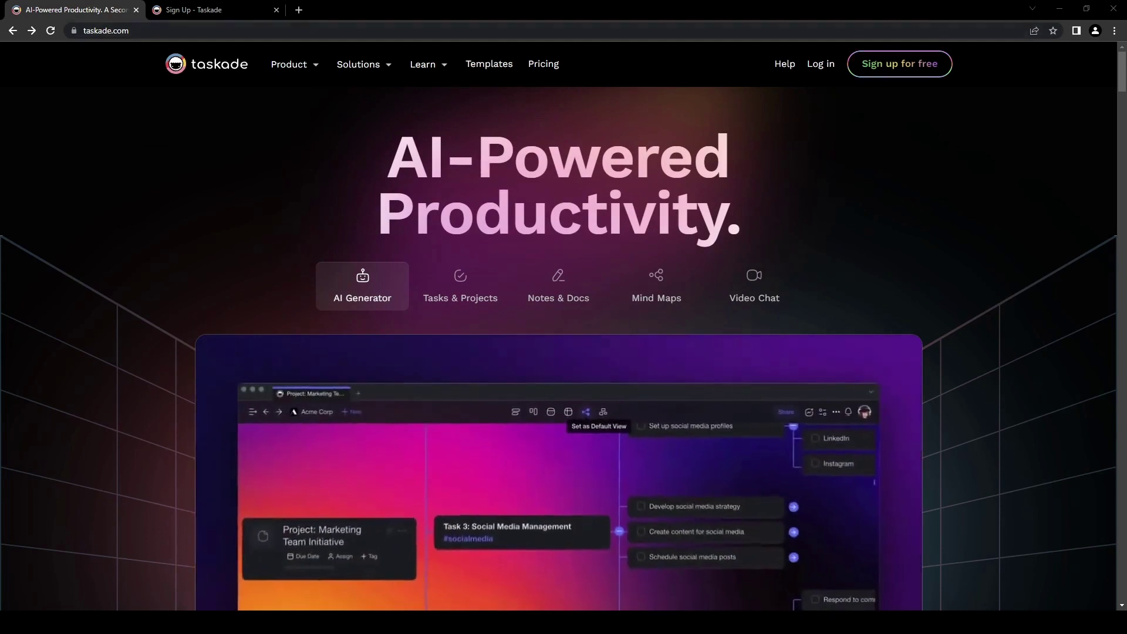
Step: Scroll through the homepage product preview, then launch the 'Try Instant Demo'
{"action": "left_click", "coordinate": [150, 36]}
{"action": "left_click", "coordinate": [98, 189]}
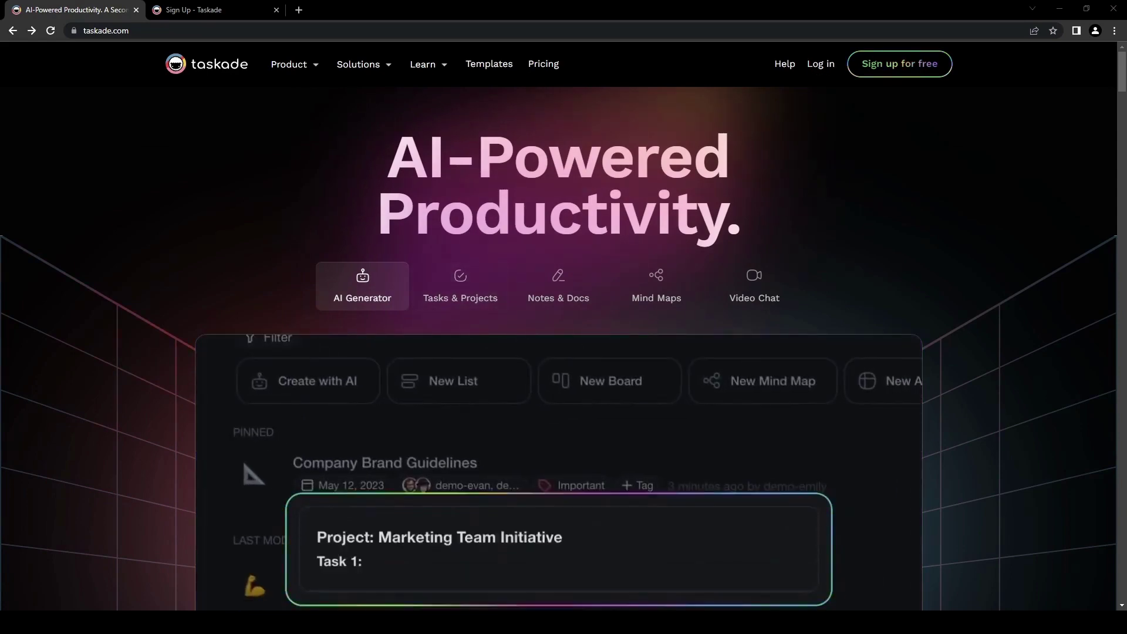
{"action": "scroll", "coordinate": [150, 332], "scroll_direction": "down", "scroll_amount": 2}
{"action": "scroll", "coordinate": [151, 337], "scroll_direction": "up", "scroll_amount": 2}
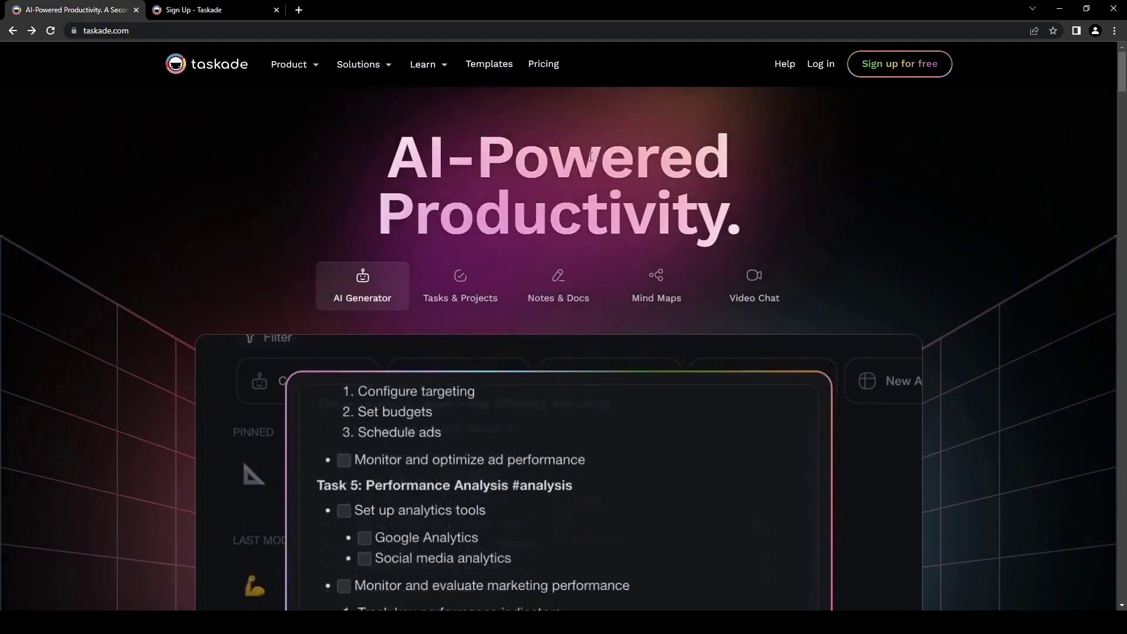
{"action": "scroll", "coordinate": [157, 350], "scroll_direction": "down", "scroll_amount": 3}
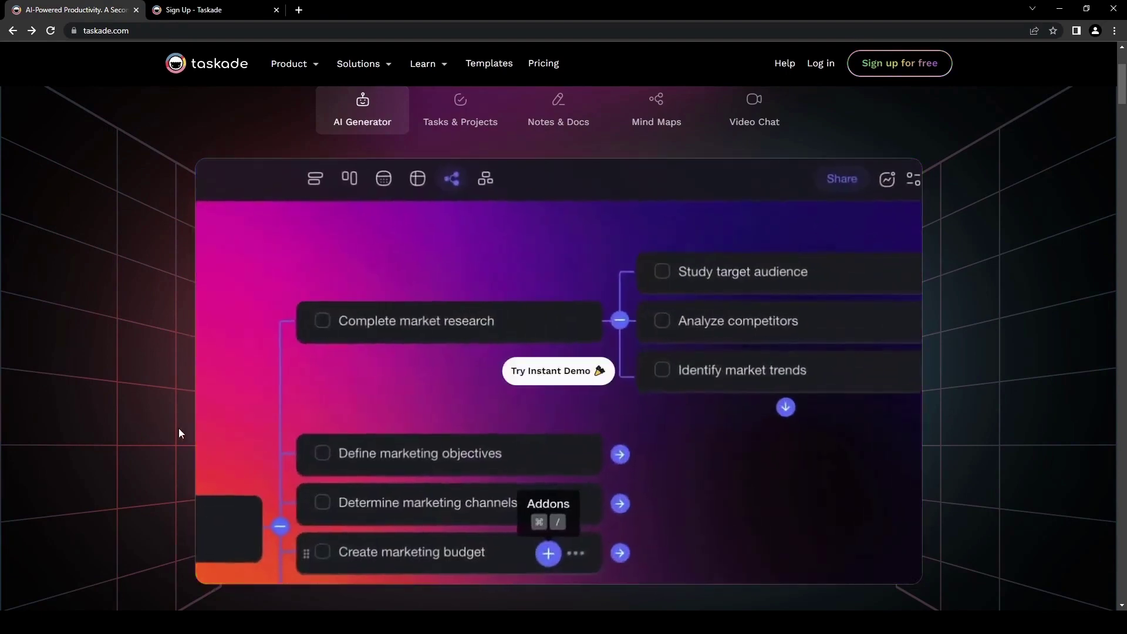
{"action": "scroll", "coordinate": [178, 428], "scroll_direction": "up", "scroll_amount": 1}
{"action": "scroll", "coordinate": [169, 420], "scroll_direction": "down", "scroll_amount": 1}
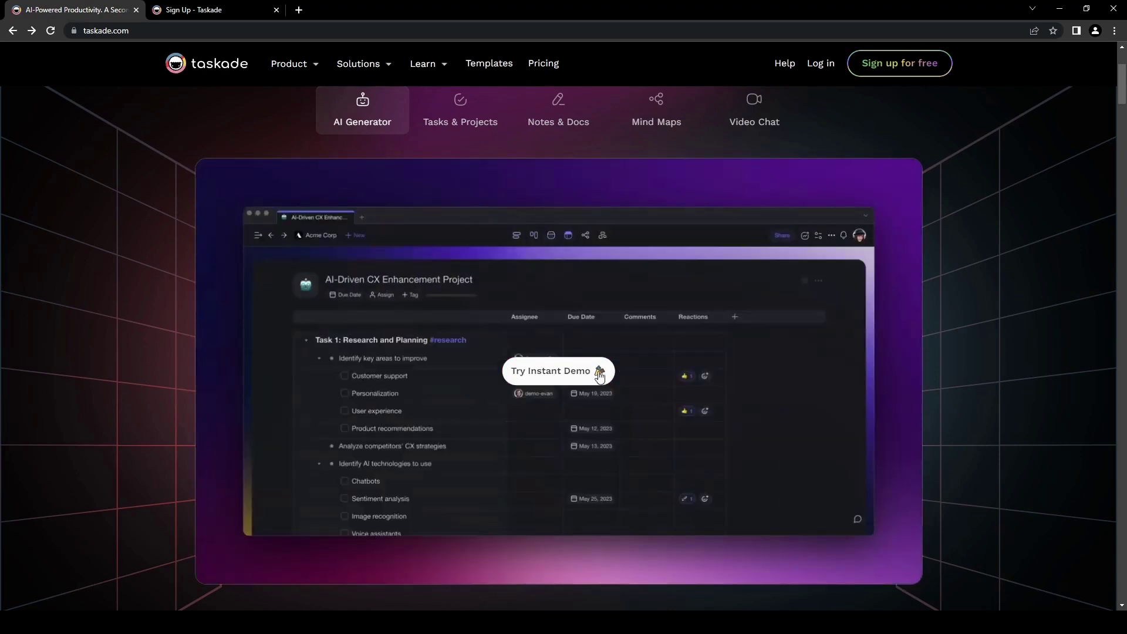
{"action": "left_click", "coordinate": [557, 380]}
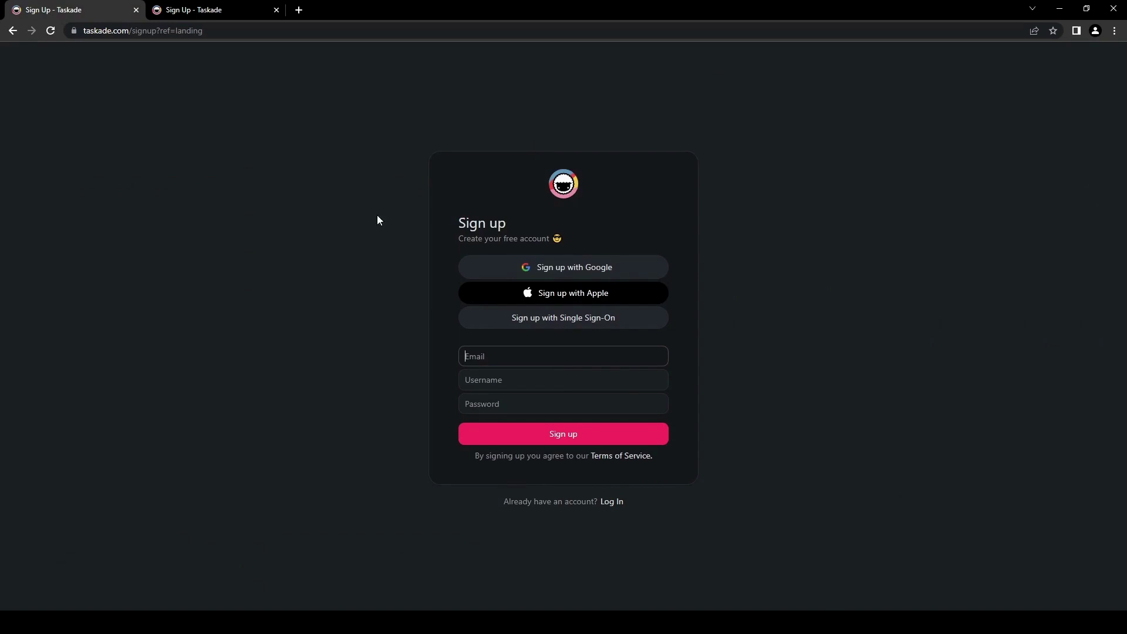
Step: Close the duplicate Sign Up tab and switch to the new onboarding tab
{"action": "left_click", "coordinate": [276, 10]}
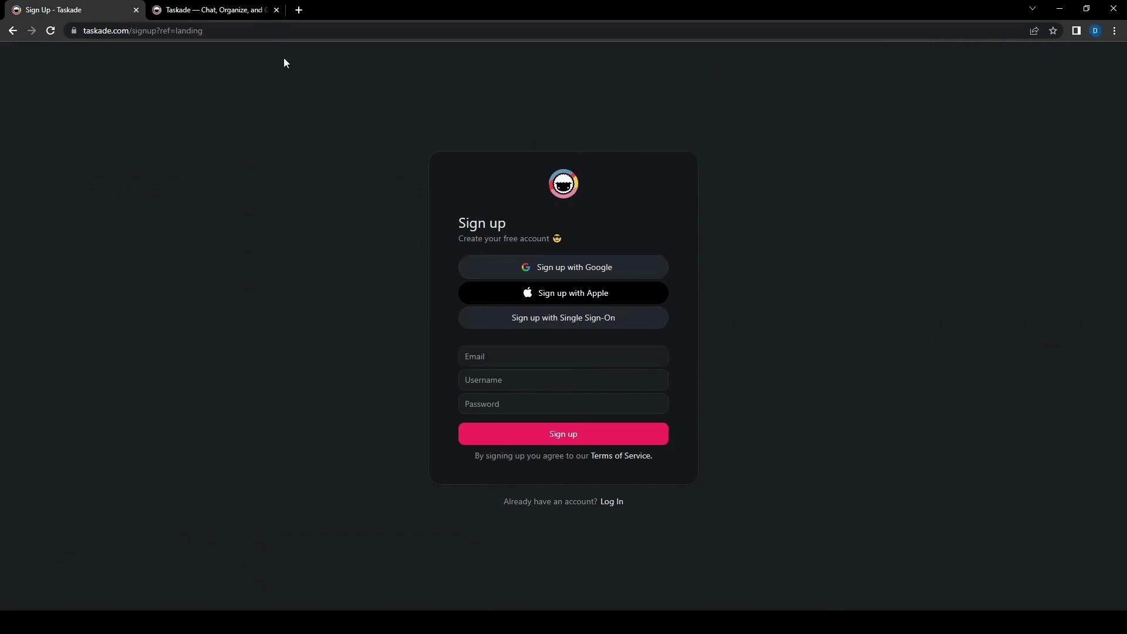
{"action": "left_click", "coordinate": [207, 10]}
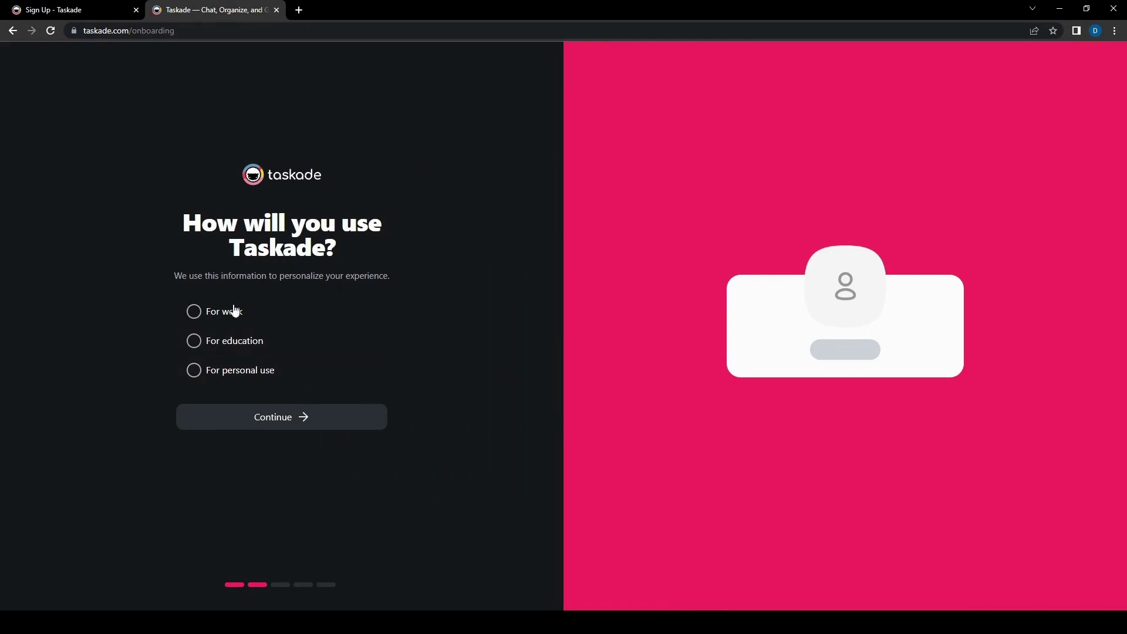
Step: Choose personal use and name the new workspace 'Test Space'
{"action": "left_click", "coordinate": [197, 372]}
{"action": "left_click", "coordinate": [362, 424]}
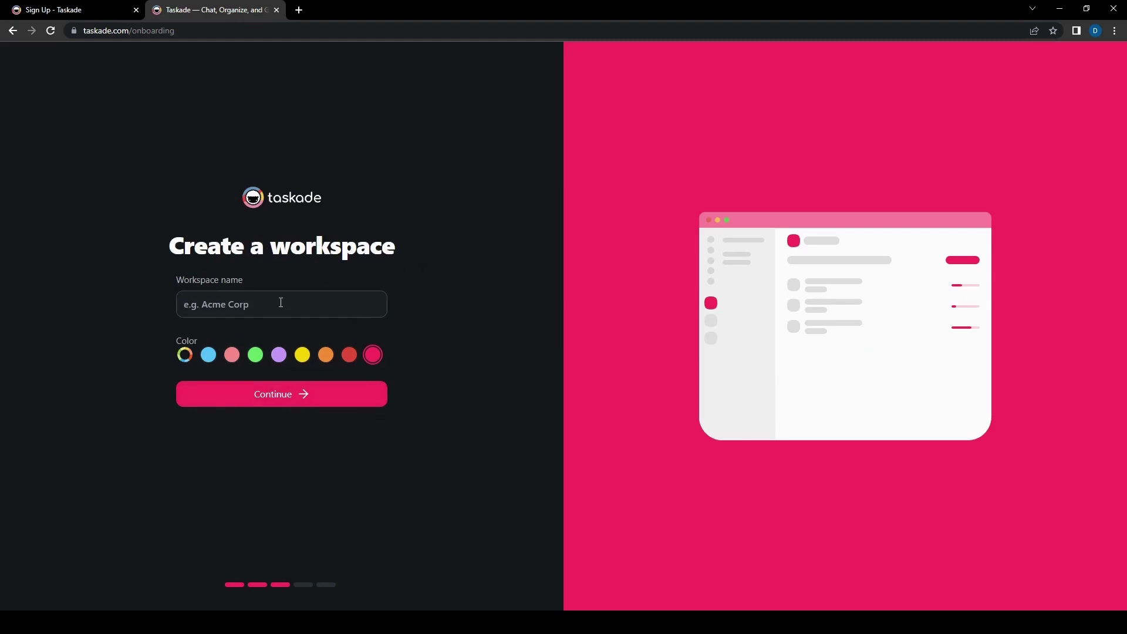
{"action": "type", "text": "T"}
{"action": "key", "text": "BackSpace"}
{"action": "type", "text": "Work"}
{"action": "key", "text": "ctrl+a"}
{"action": "type", "text": "Test"}
Step: Give the workspace a custom purple colour from the colour wheel
{"action": "left_click", "coordinate": [192, 357]}
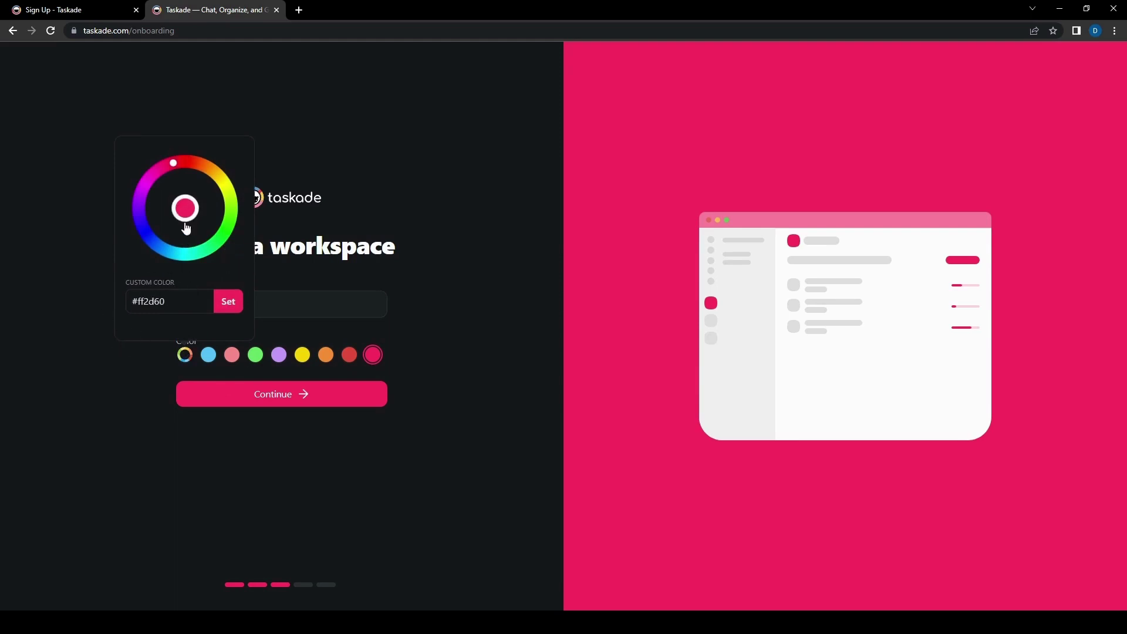
{"action": "left_click", "coordinate": [151, 174]}
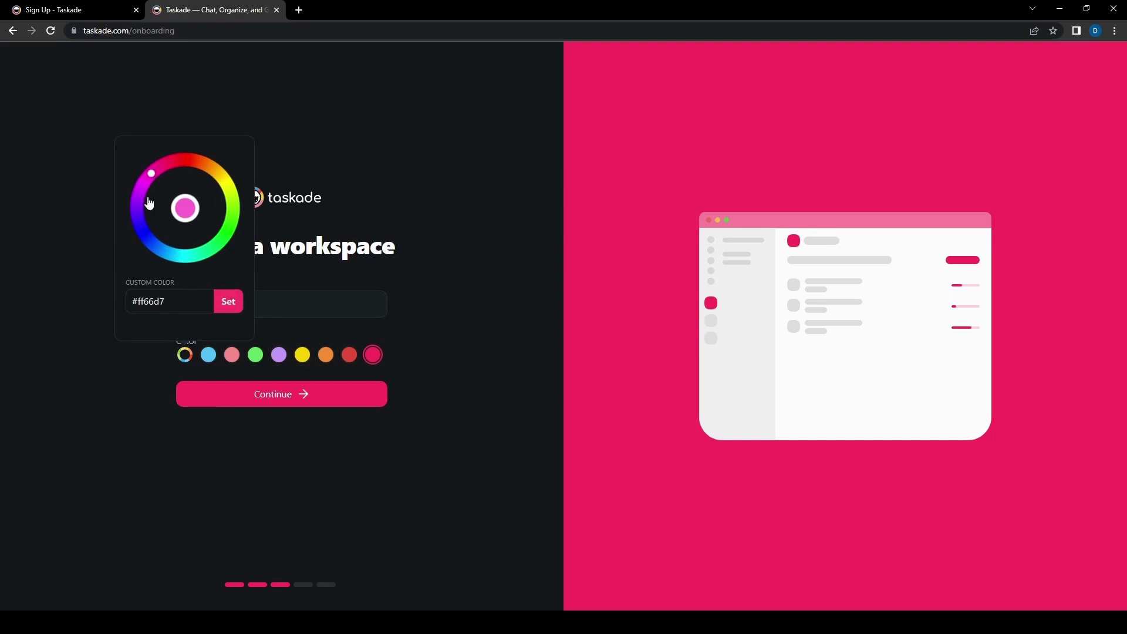
{"action": "mouse_move", "coordinate": [149, 203]}
{"action": "left_mouse_down"}
{"action": "mouse_move", "coordinate": [142, 248]}
{"action": "mouse_move", "coordinate": [214, 284]}
{"action": "mouse_move", "coordinate": [196, 284]}
{"action": "mouse_move", "coordinate": [299, 201]}
{"action": "mouse_move", "coordinate": [144, 206]}
{"action": "mouse_move", "coordinate": [135, 234]}
{"action": "mouse_move", "coordinate": [137, 207]}
{"action": "mouse_move", "coordinate": [137, 217]}
{"action": "left_mouse_up"}
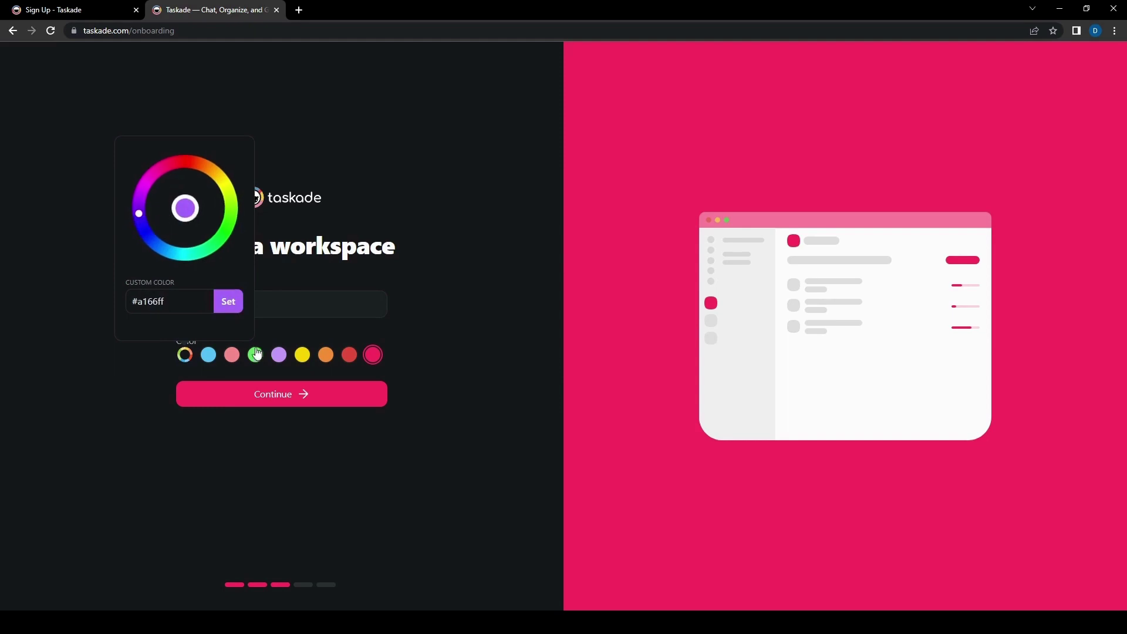
{"action": "left_click", "coordinate": [228, 305]}
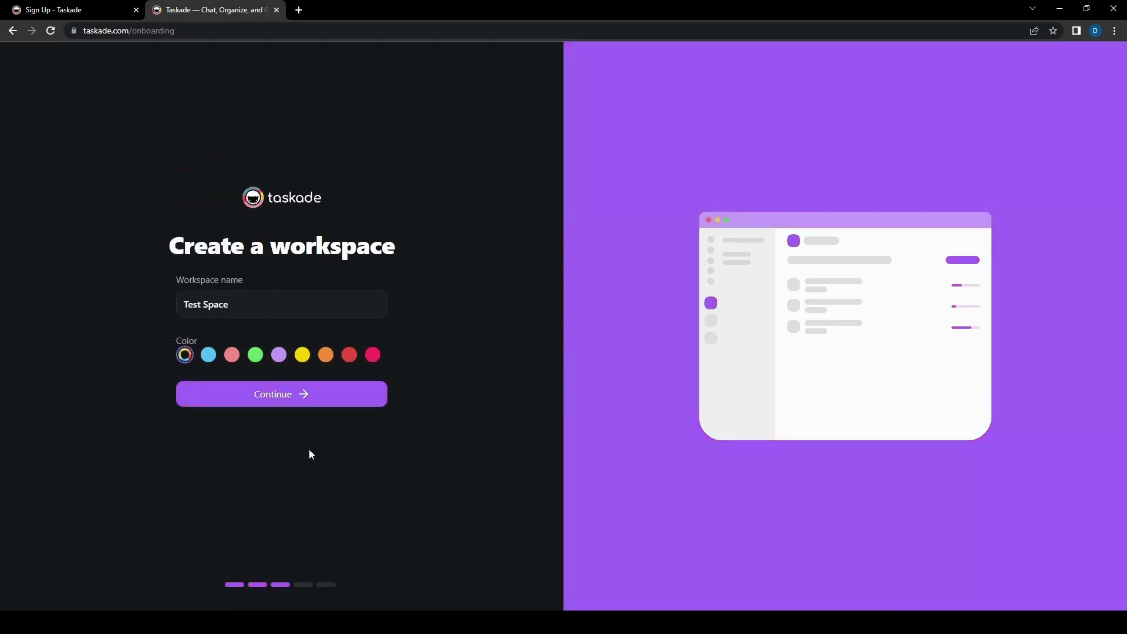
Step: Confirm the Test Space workspace on the Create a workspace form
{"action": "left_click", "coordinate": [321, 404]}
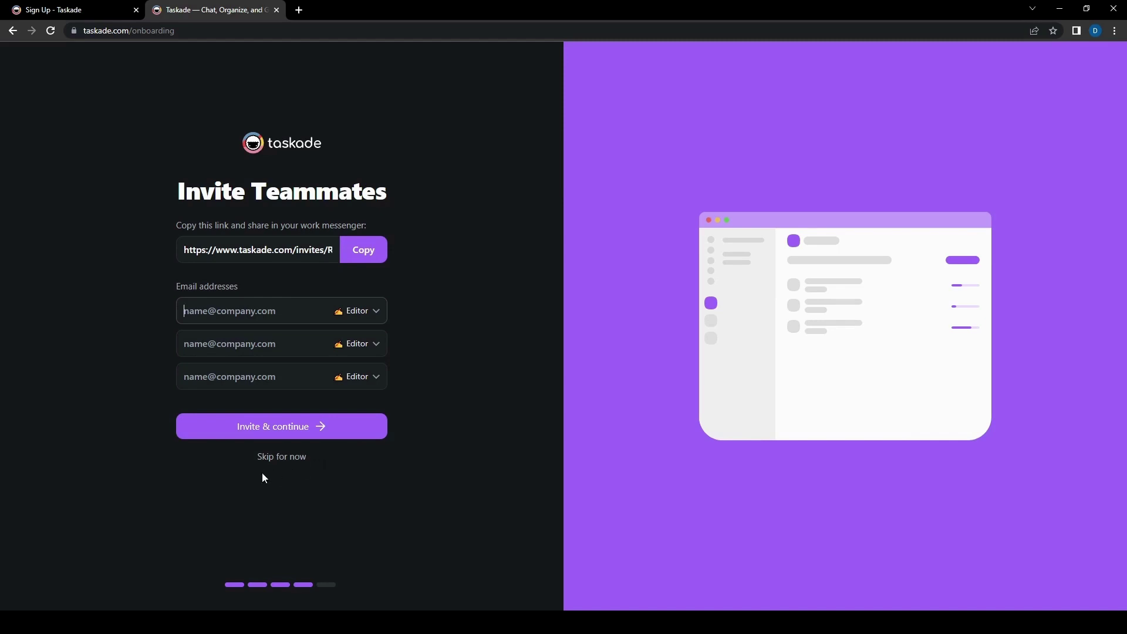
Step: Skip teammate invites, then browse and close the Chrome extension's Web Store page
{"action": "left_click", "coordinate": [296, 465]}
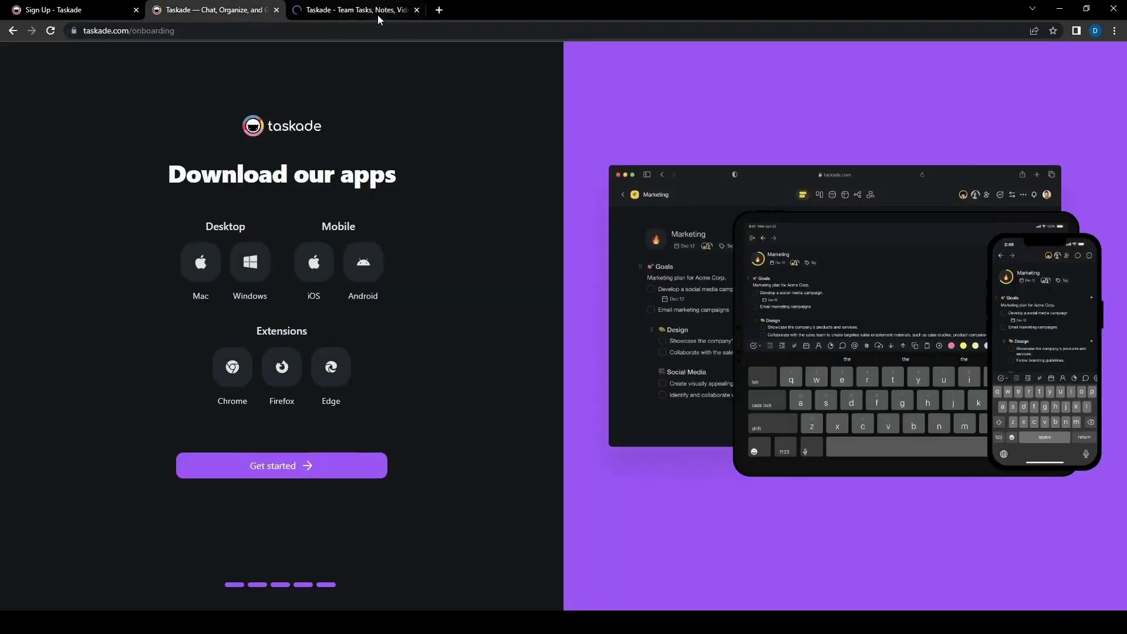
{"action": "left_click", "coordinate": [374, 13]}
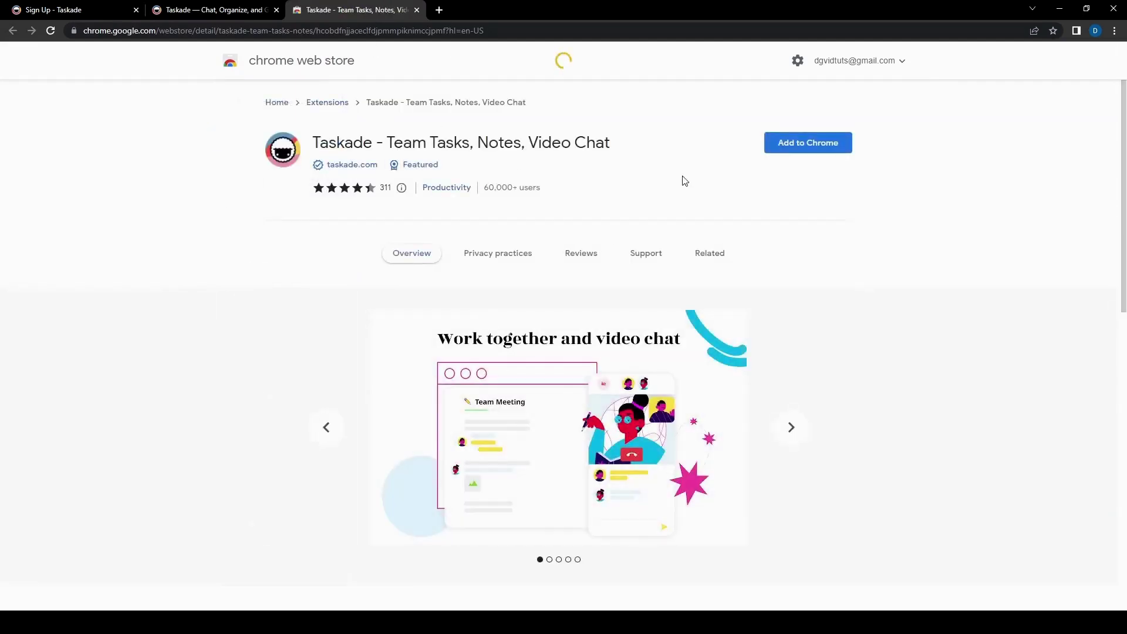
{"action": "scroll", "coordinate": [297, 413], "scroll_direction": "down", "scroll_amount": 8}
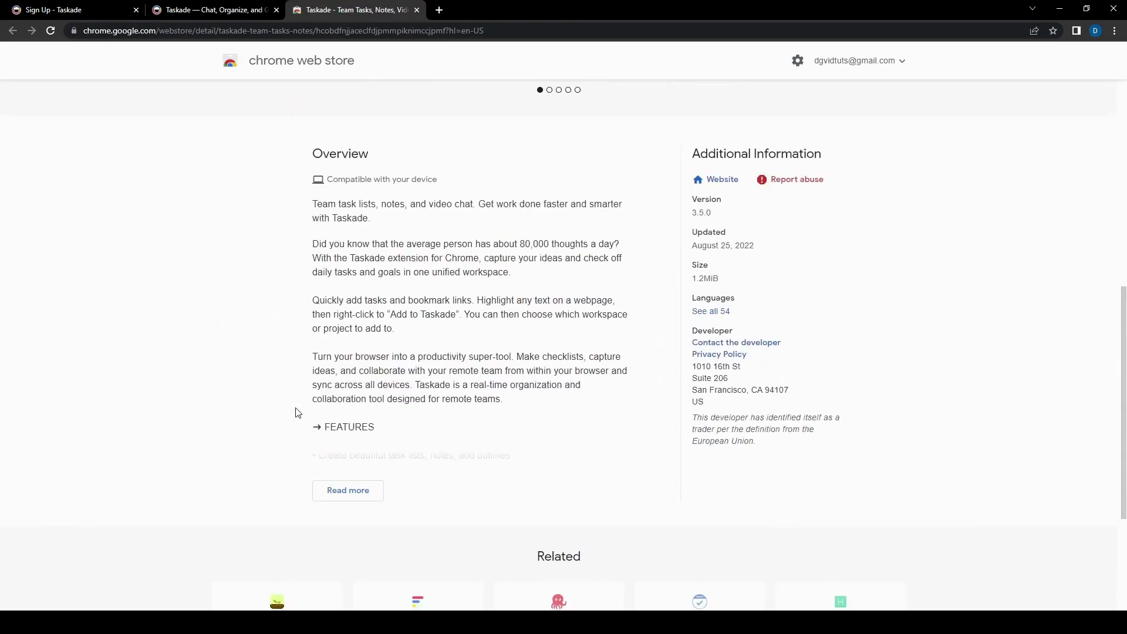
{"action": "scroll", "coordinate": [296, 413], "scroll_direction": "up", "scroll_amount": 8}
{"action": "left_click", "coordinate": [414, 11]}
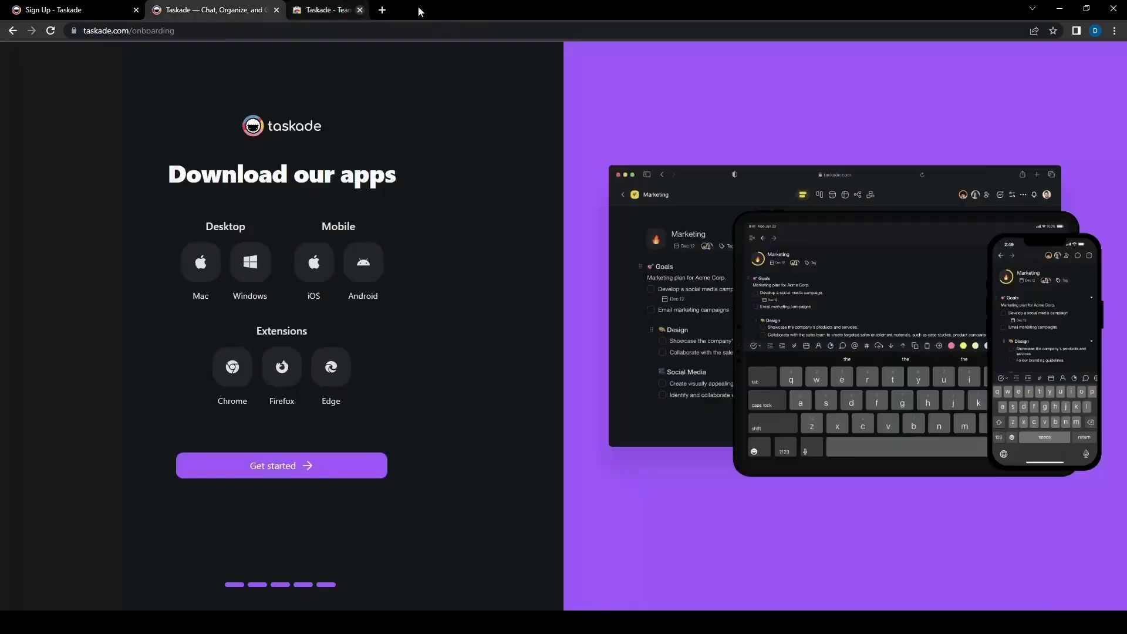
Step: Start an AI project with the prompt 'Task list for this weekend's party'
{"action": "left_click", "coordinate": [278, 466]}
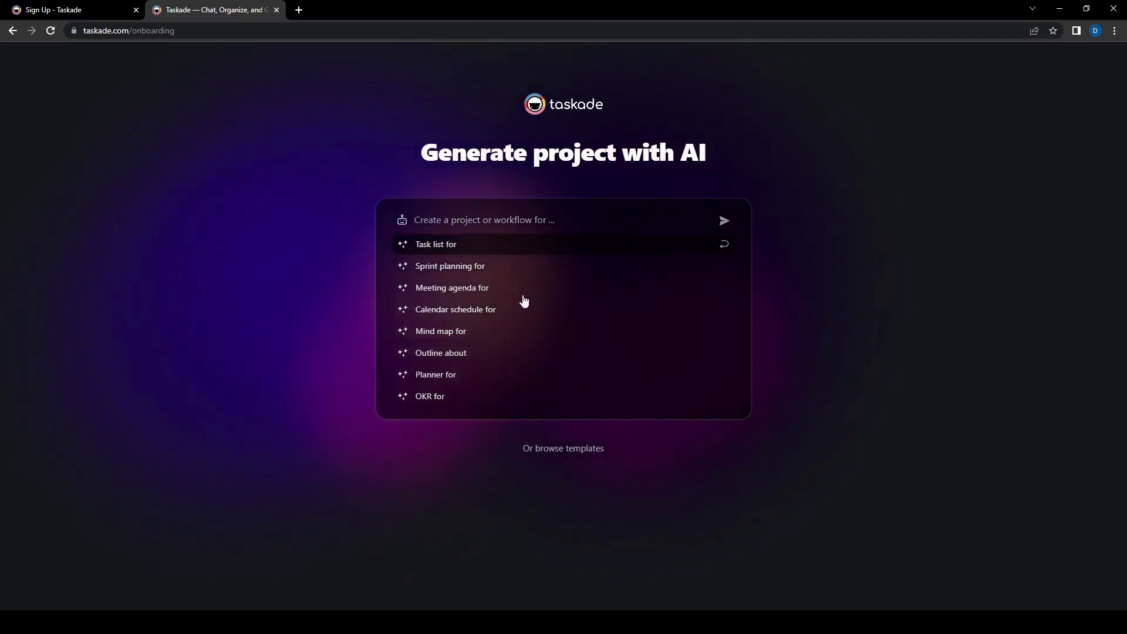
{"action": "left_click", "coordinate": [484, 246]}
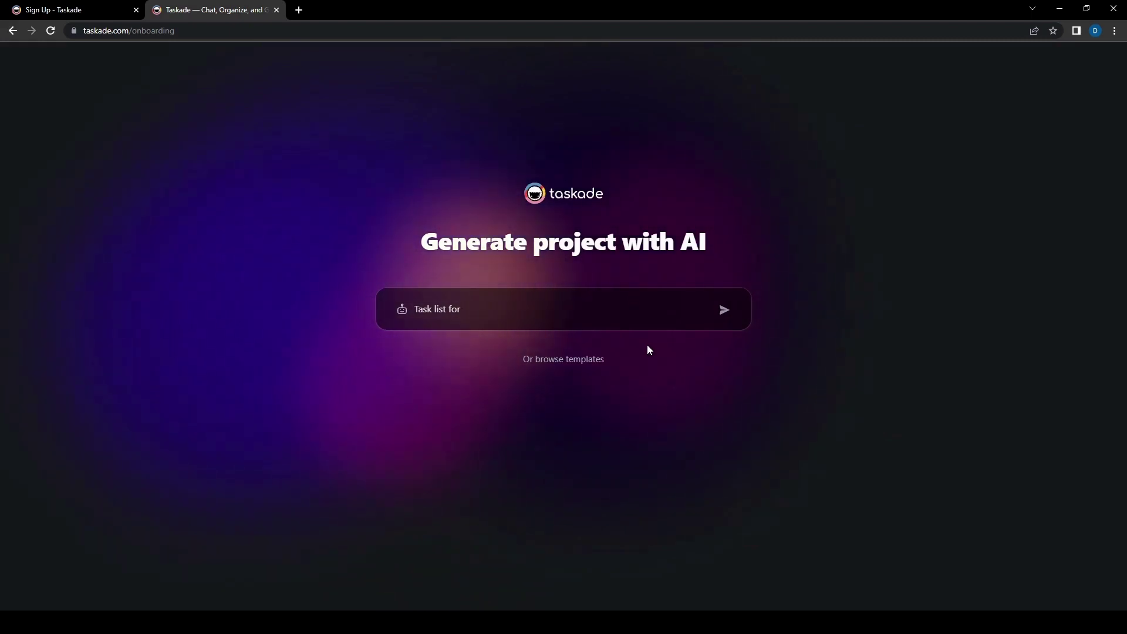
{"action": "type", "text": "this weekend's "}
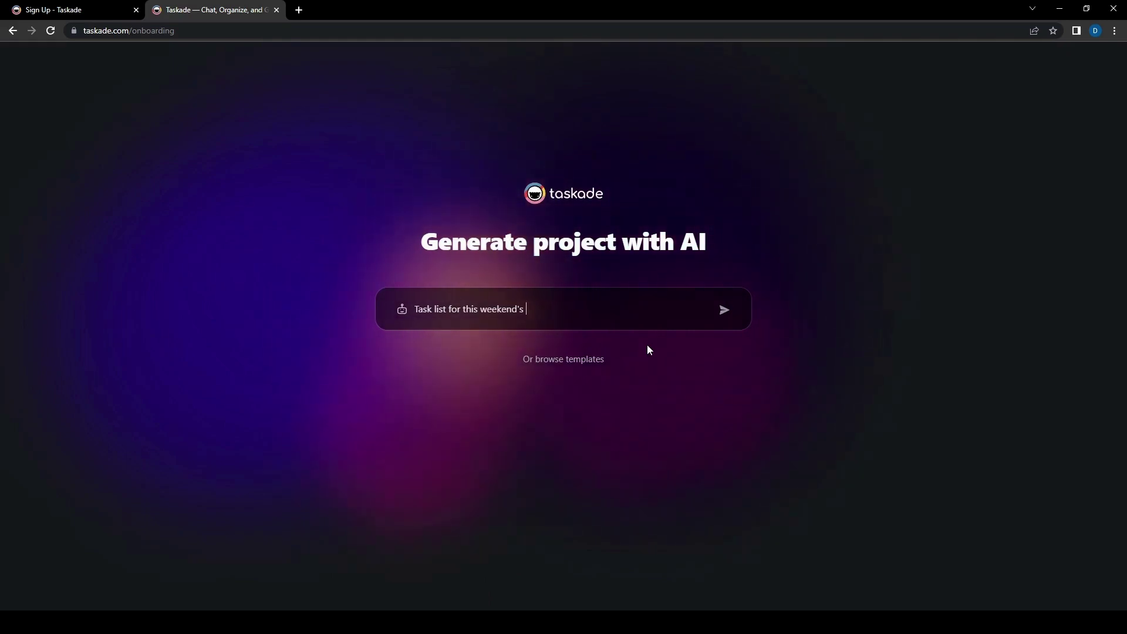
{"action": "type", "text": "party"}
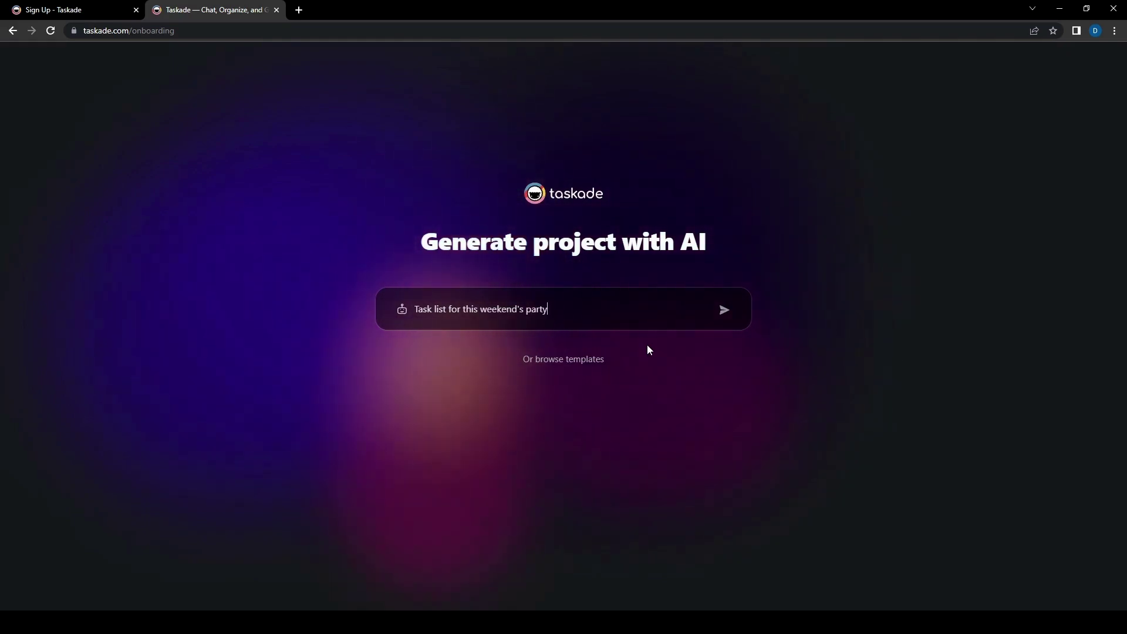
Step: Generate the party task list and review its preview down to the Notes
{"action": "left_click", "coordinate": [723, 311]}
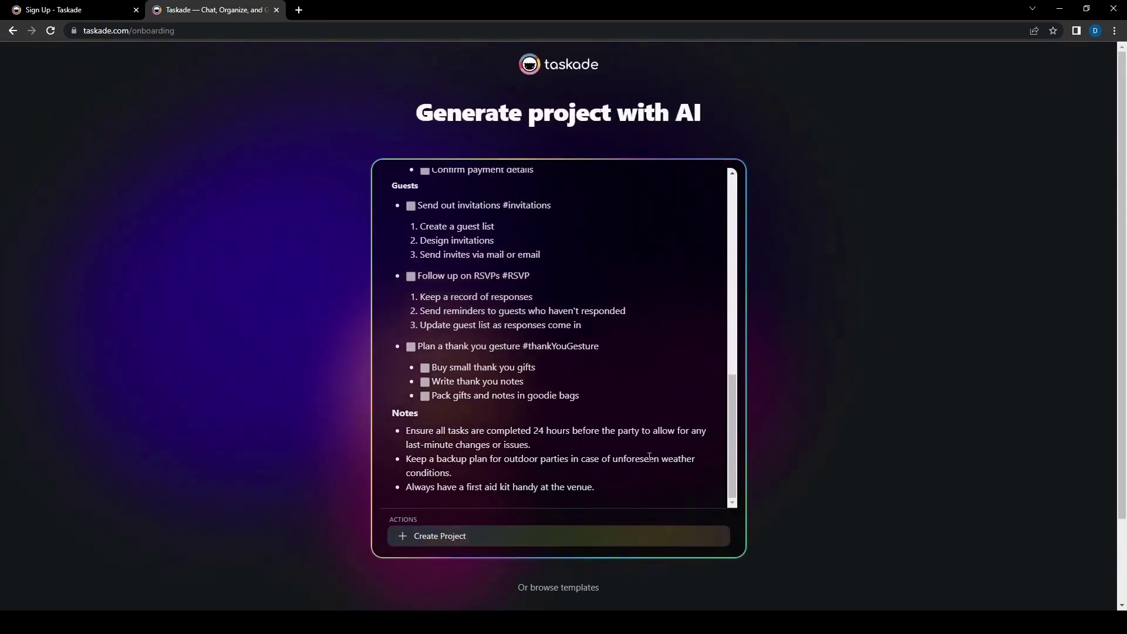
{"action": "scroll", "coordinate": [623, 460], "scroll_direction": "up", "scroll_amount": 15}
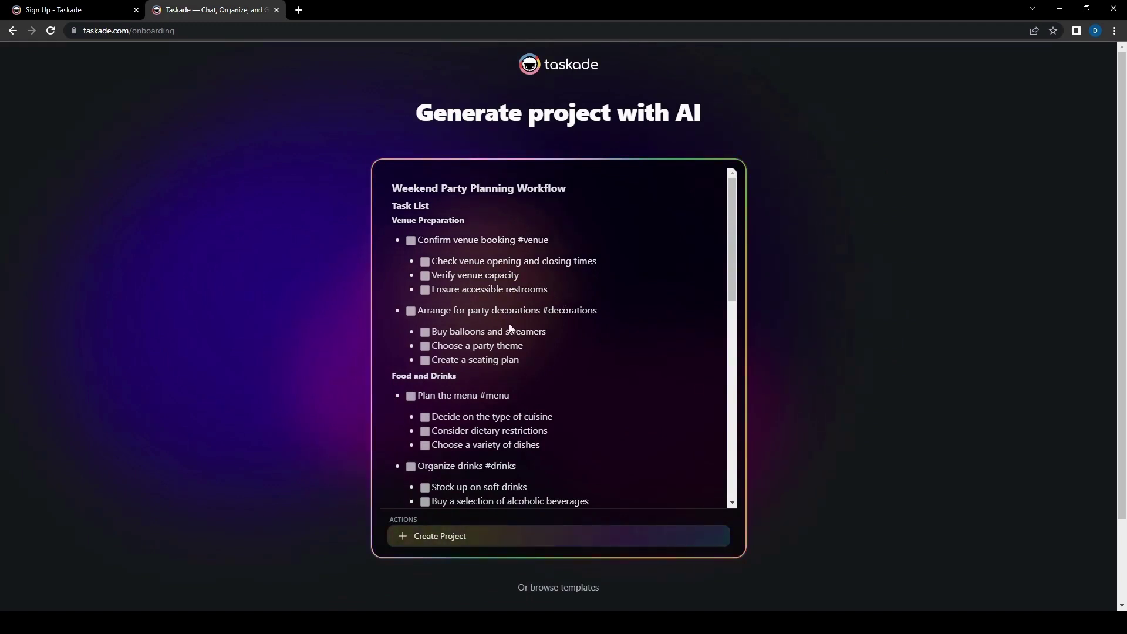
{"action": "scroll", "coordinate": [463, 391], "scroll_direction": "down", "scroll_amount": 1}
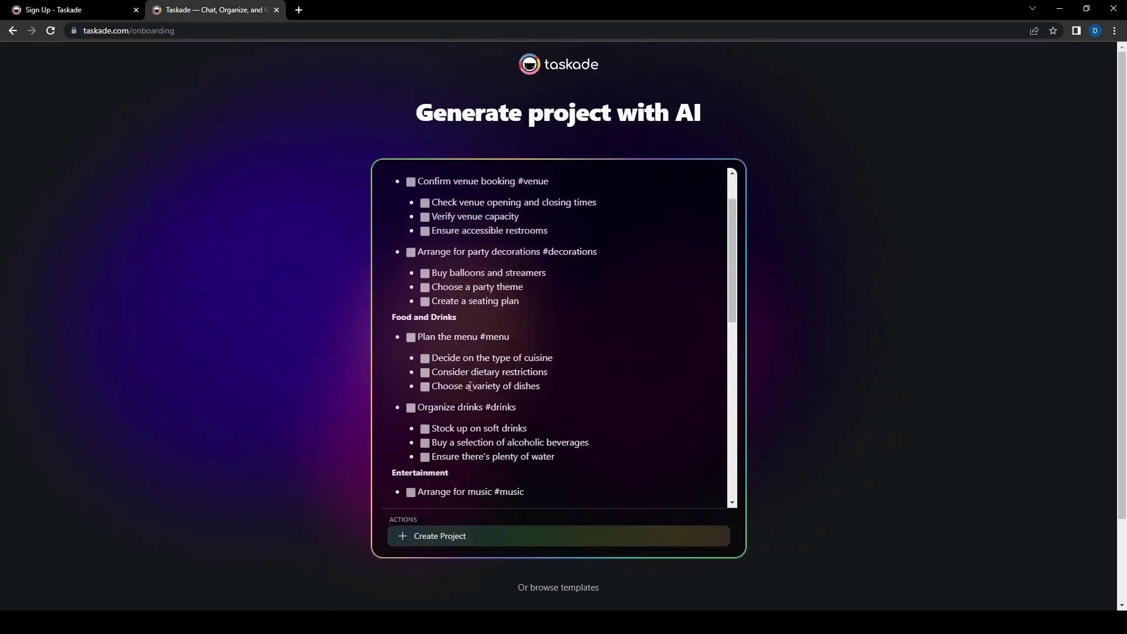
{"action": "scroll", "coordinate": [628, 377], "scroll_direction": "down", "scroll_amount": 1}
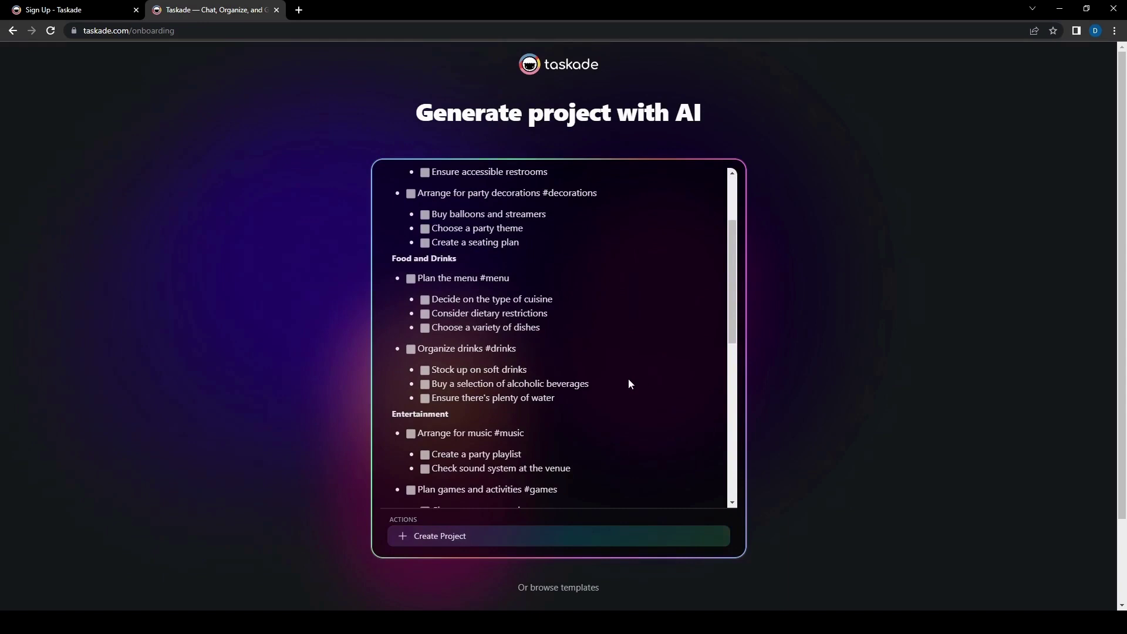
{"action": "scroll", "coordinate": [590, 371], "scroll_direction": "down", "scroll_amount": 2}
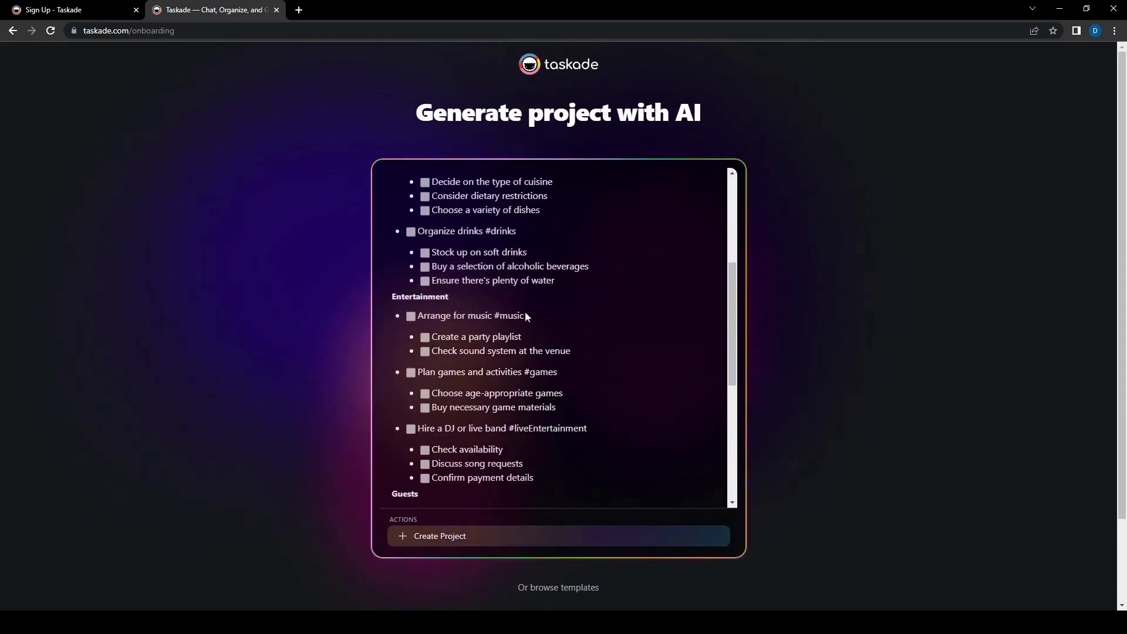
{"action": "scroll", "coordinate": [593, 380], "scroll_direction": "down", "scroll_amount": 2}
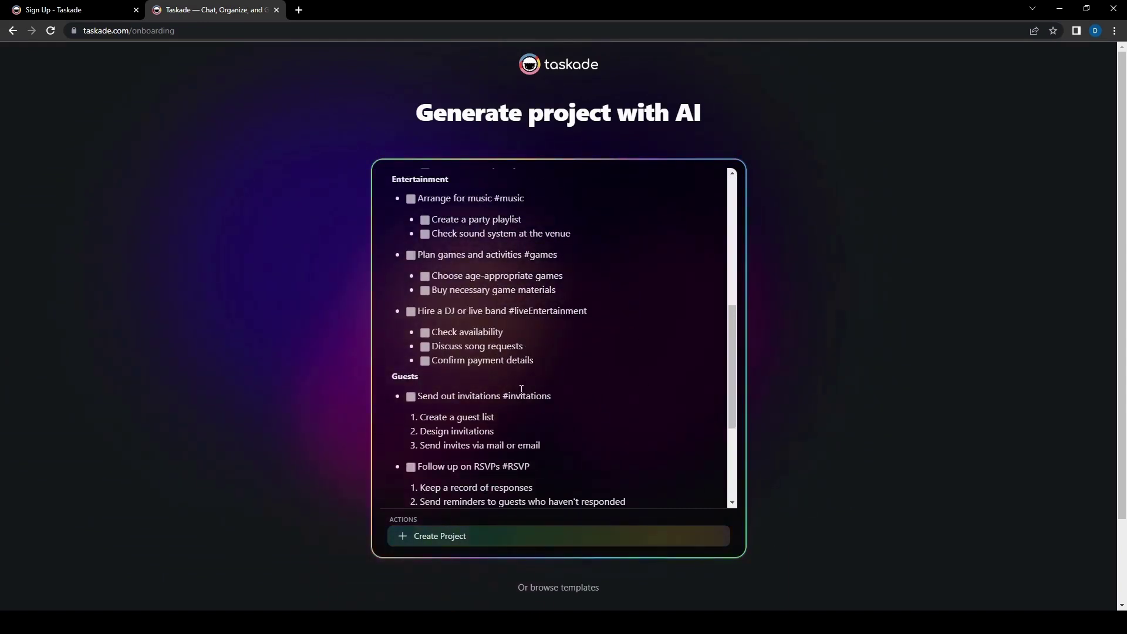
{"action": "scroll", "coordinate": [600, 370], "scroll_direction": "down", "scroll_amount": 2}
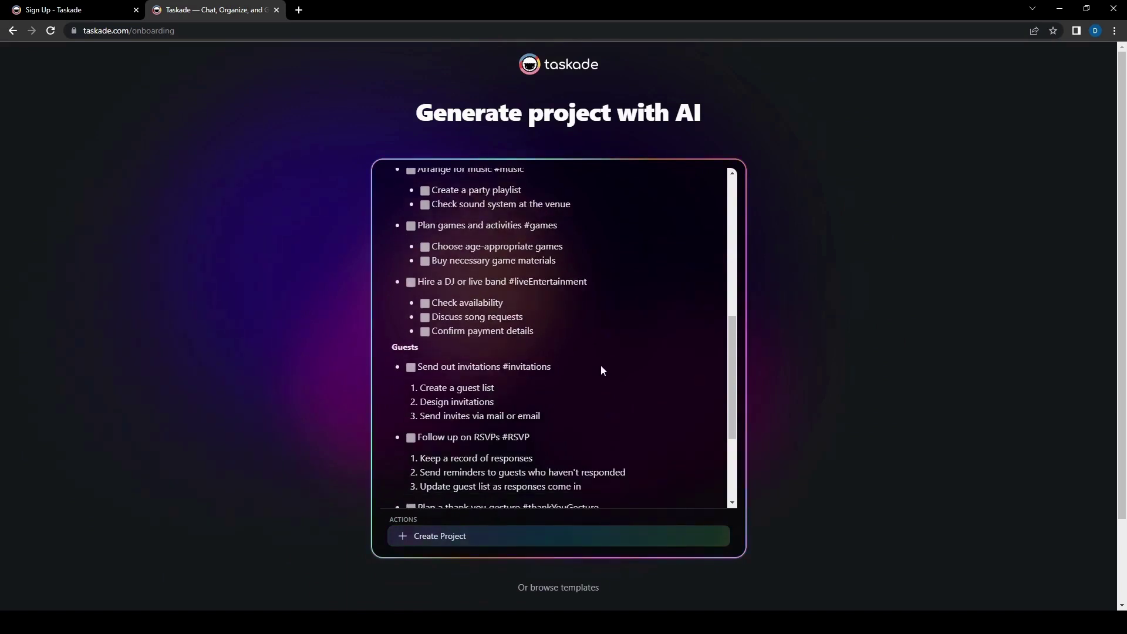
{"action": "scroll", "coordinate": [600, 370], "scroll_direction": "down", "scroll_amount": 2}
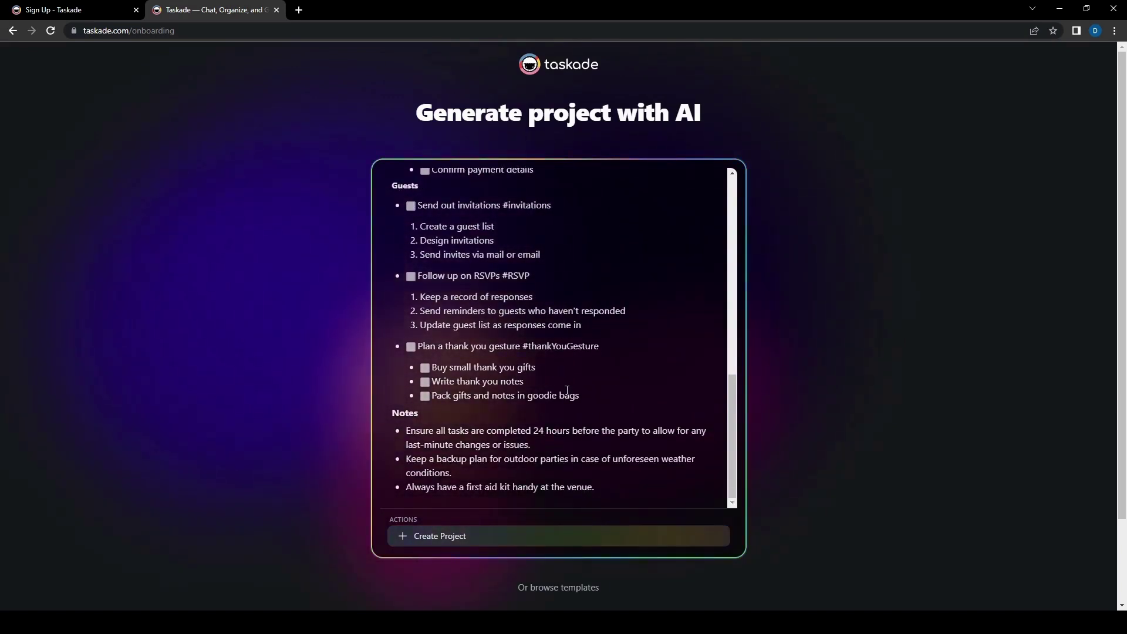
{"action": "scroll", "coordinate": [608, 392], "scroll_direction": "down", "scroll_amount": 1}
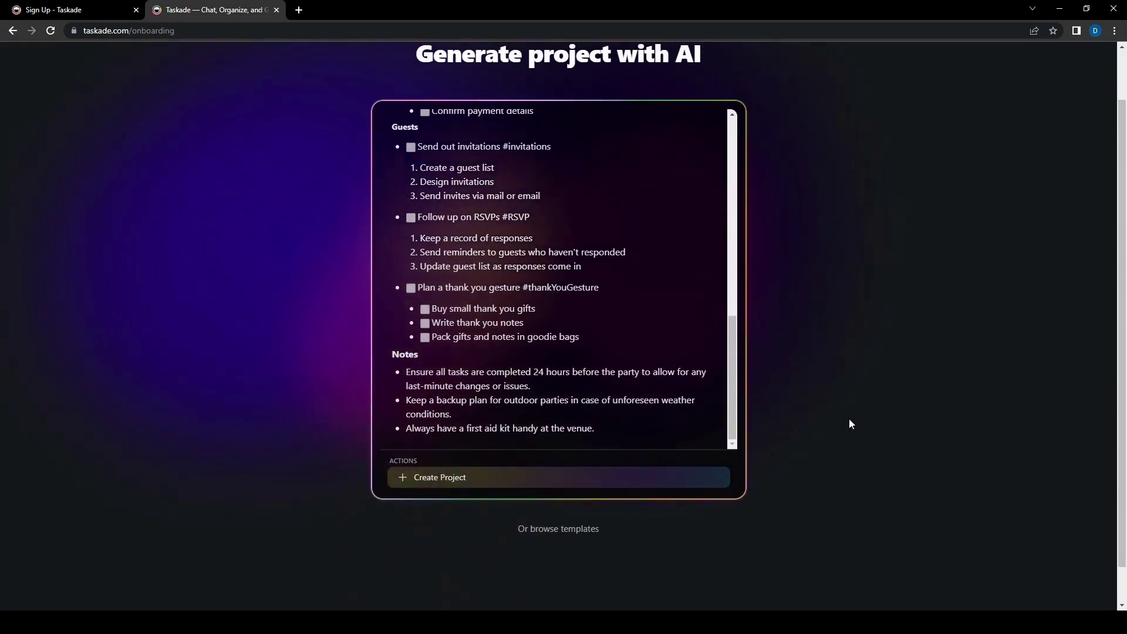
{"action": "scroll", "coordinate": [849, 419], "scroll_direction": "up", "scroll_amount": 1}
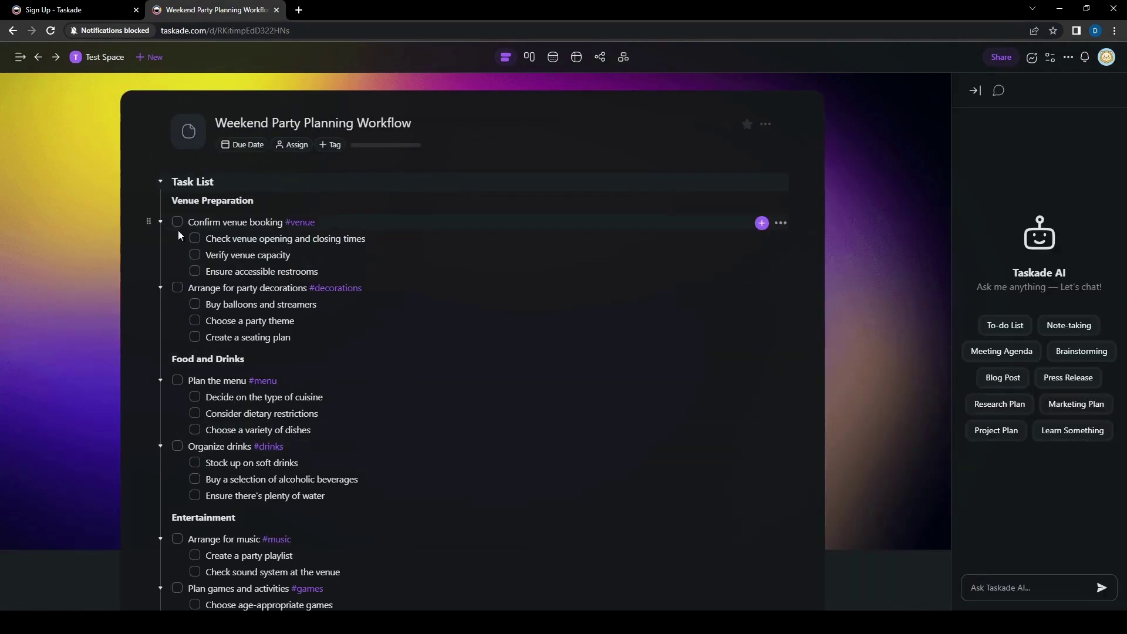
Step: Tick and untick 'Confirm venue booking', then scroll the task list down and back
{"action": "left_click", "coordinate": [177, 221]}
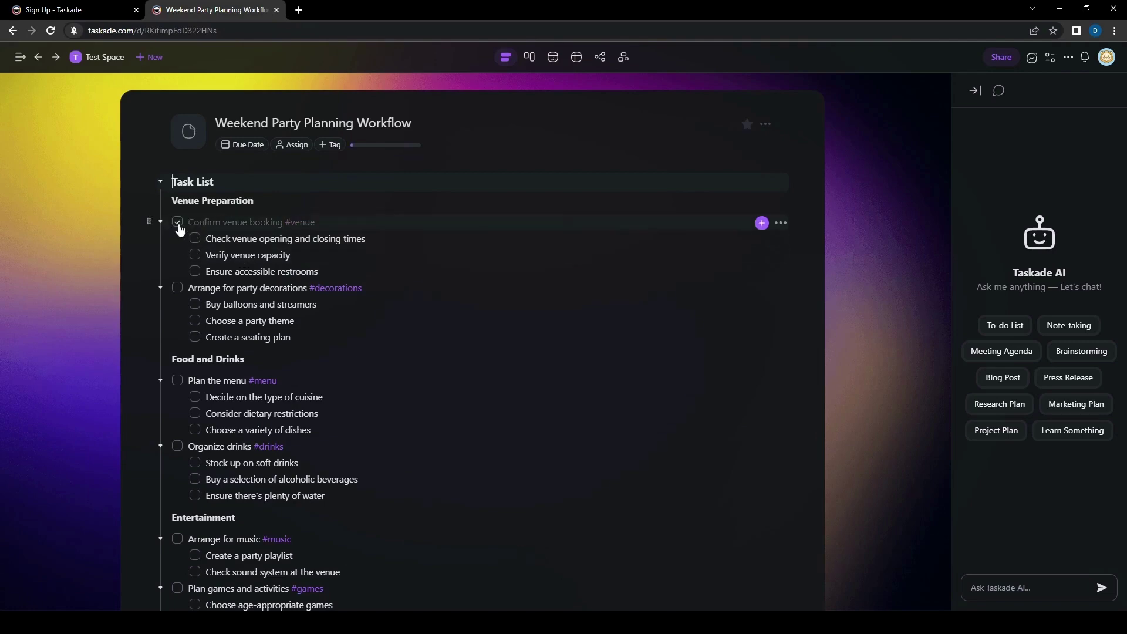
{"action": "left_click", "coordinate": [177, 222]}
{"action": "scroll", "coordinate": [335, 395], "scroll_direction": "down", "scroll_amount": 10}
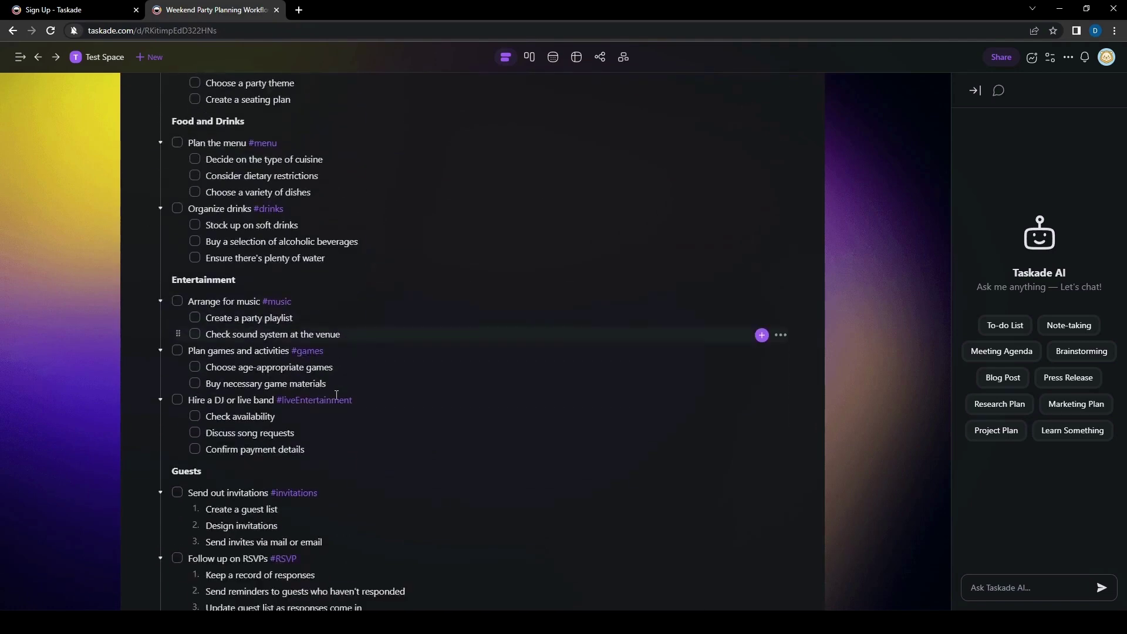
{"action": "scroll", "coordinate": [129, 465], "scroll_direction": "up", "scroll_amount": 10}
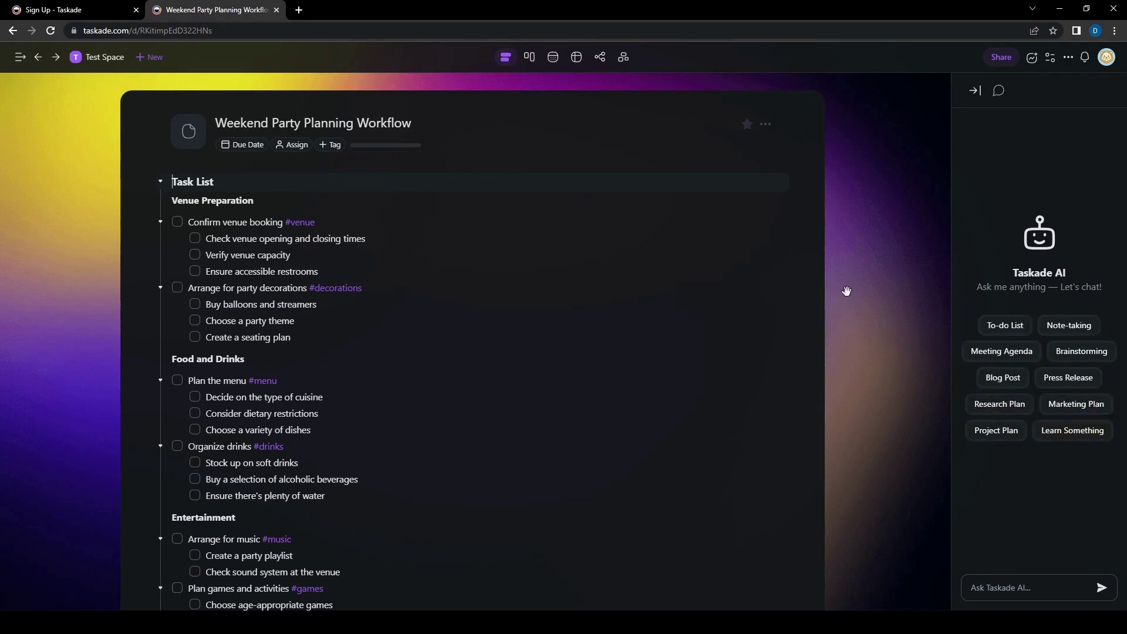
Step: Hide the AI chat panel, open the sidebar, and go to My Tasks
{"action": "left_click", "coordinate": [974, 91]}
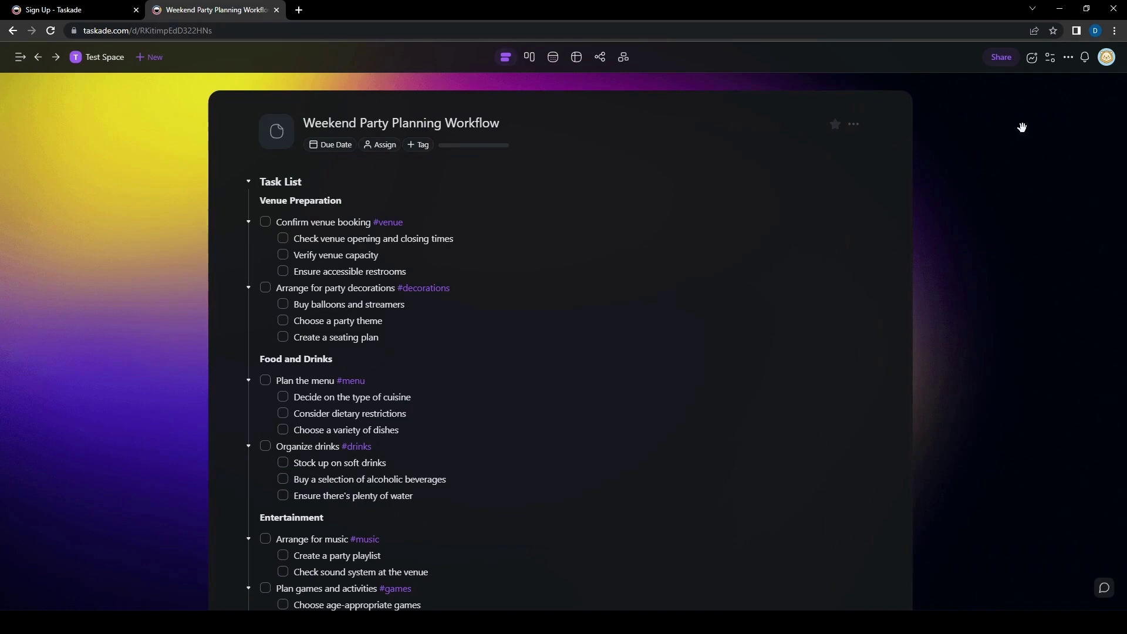
{"action": "left_click", "coordinate": [19, 59]}
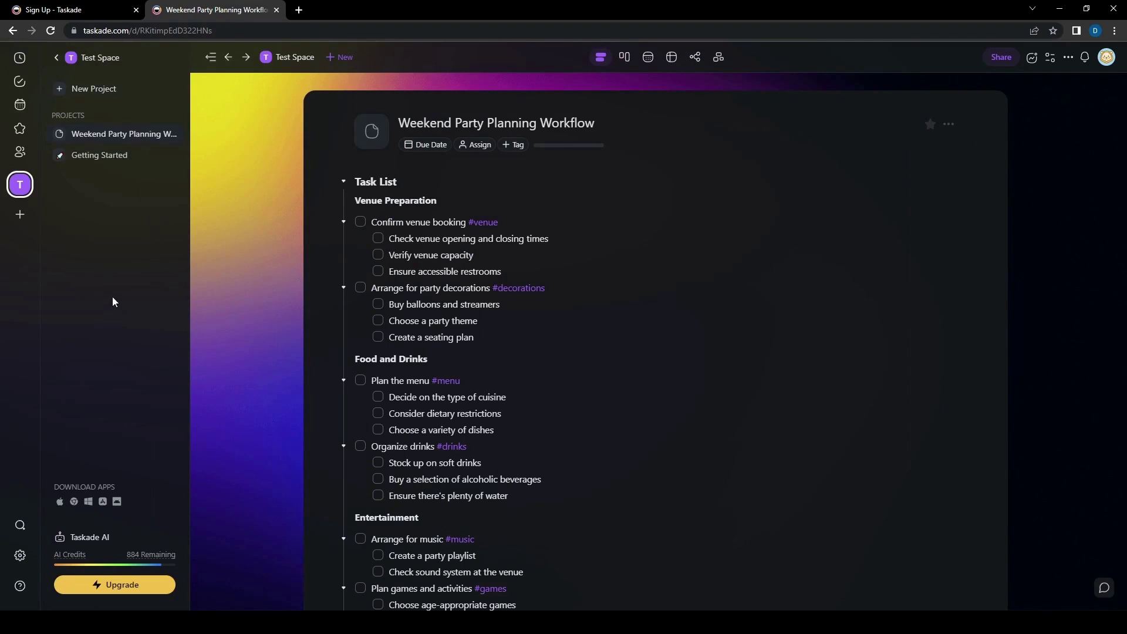
{"action": "left_click", "coordinate": [20, 83]}
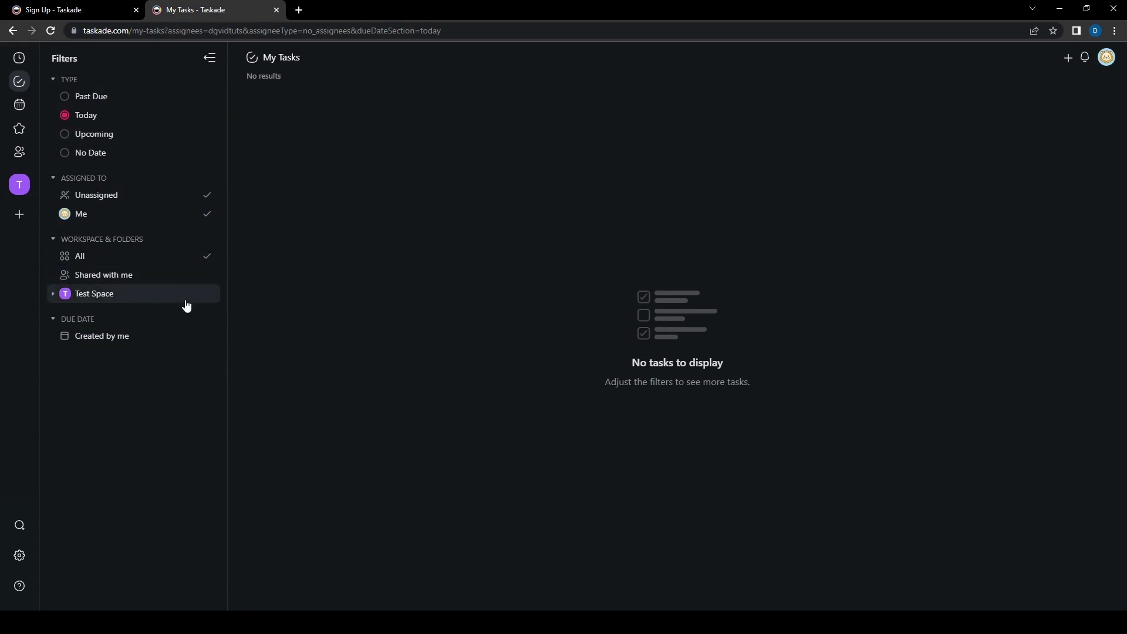
Step: Filter My Tasks by Due Date 'Created by me', then open the Calendar
{"action": "left_click", "coordinate": [178, 342]}
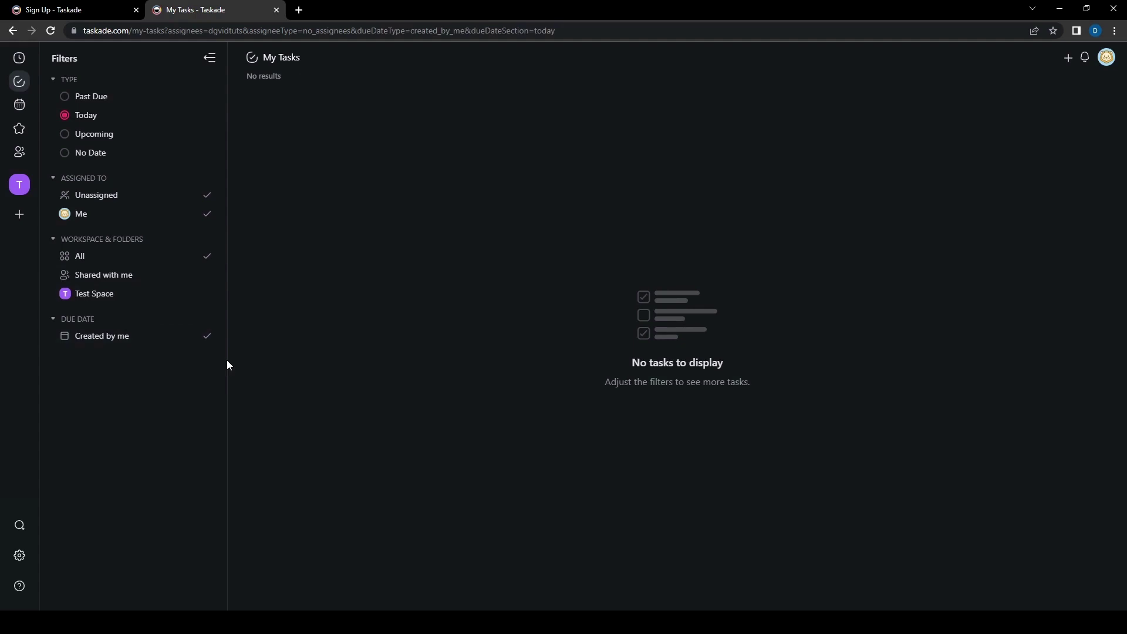
{"action": "left_click", "coordinate": [19, 105]}
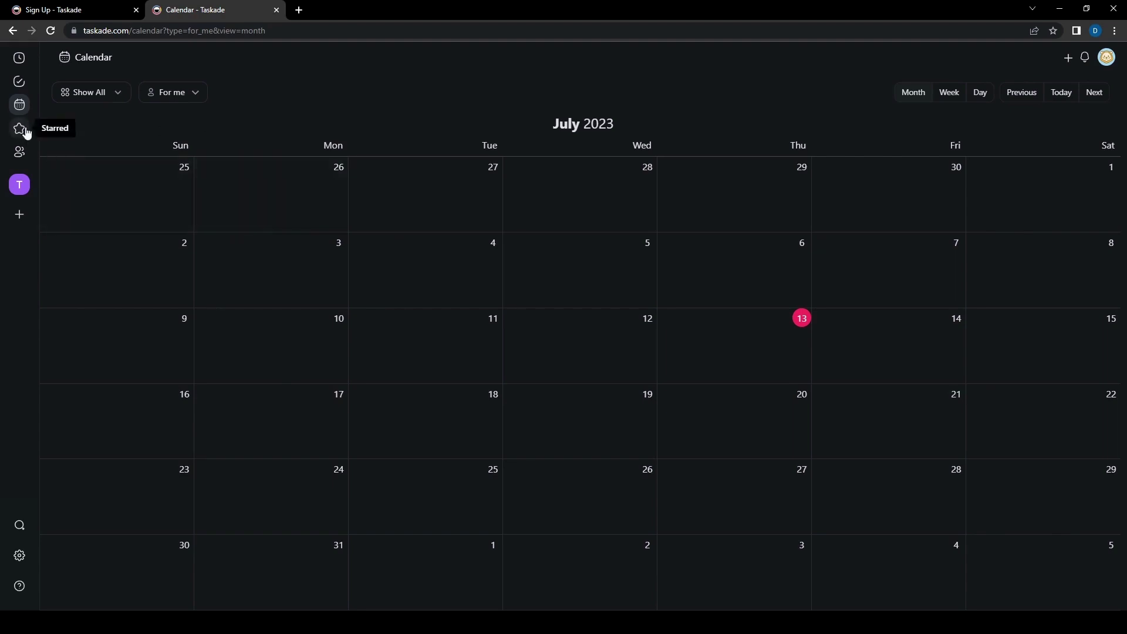
Step: Browse the empty Starred and Shared with me pages and My Tasks, ending on Shared with me
{"action": "left_click", "coordinate": [26, 131]}
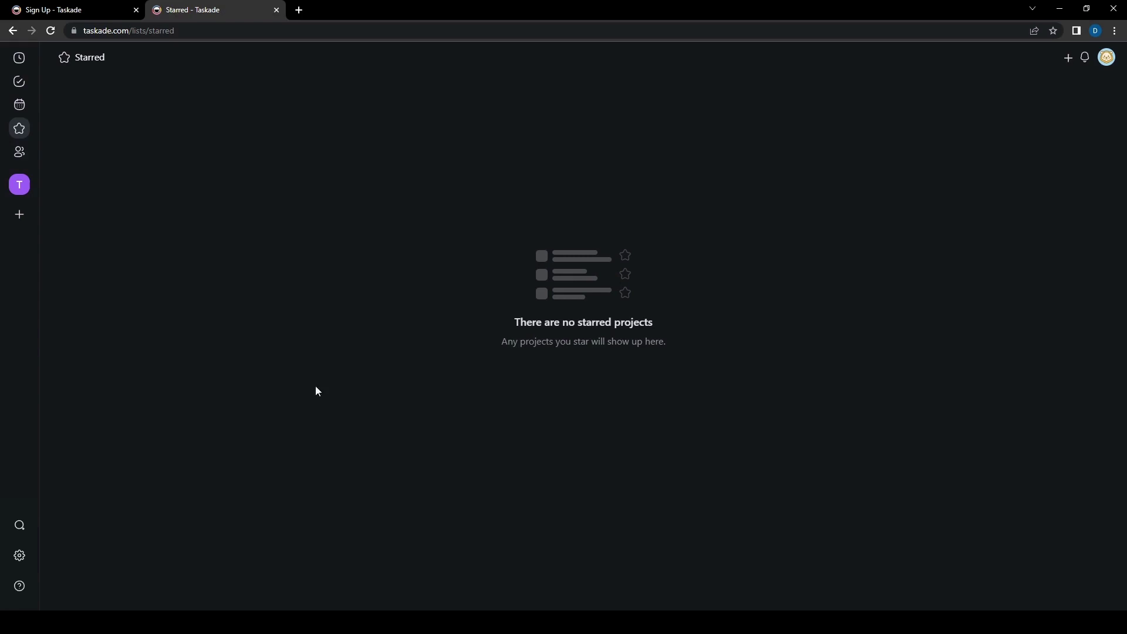
{"action": "left_click", "coordinate": [20, 151]}
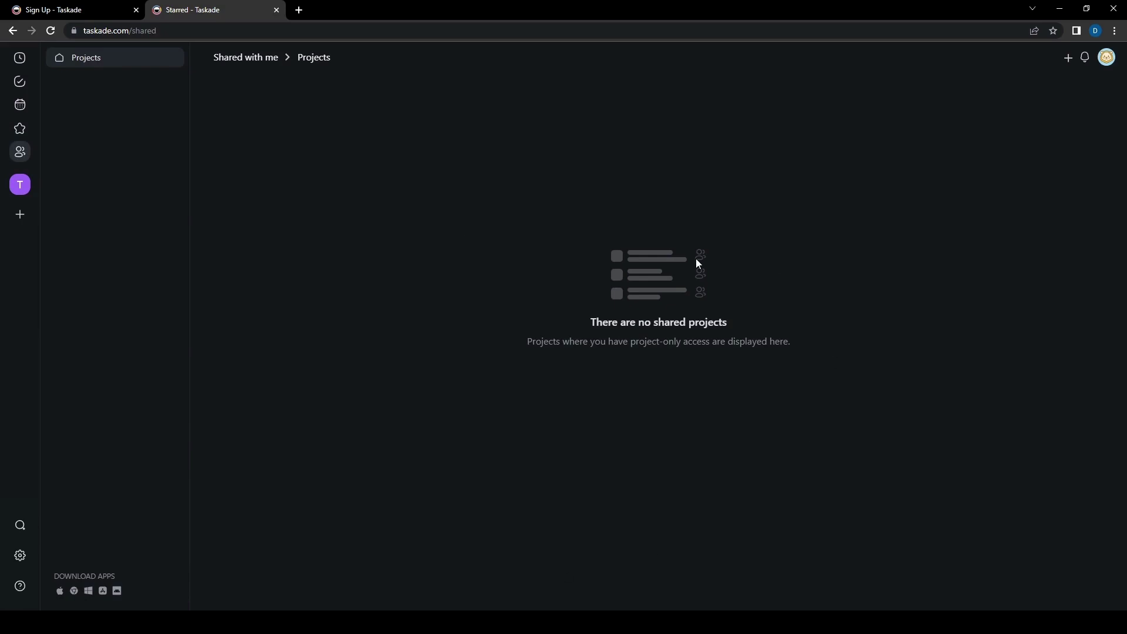
{"action": "left_click", "coordinate": [20, 81]}
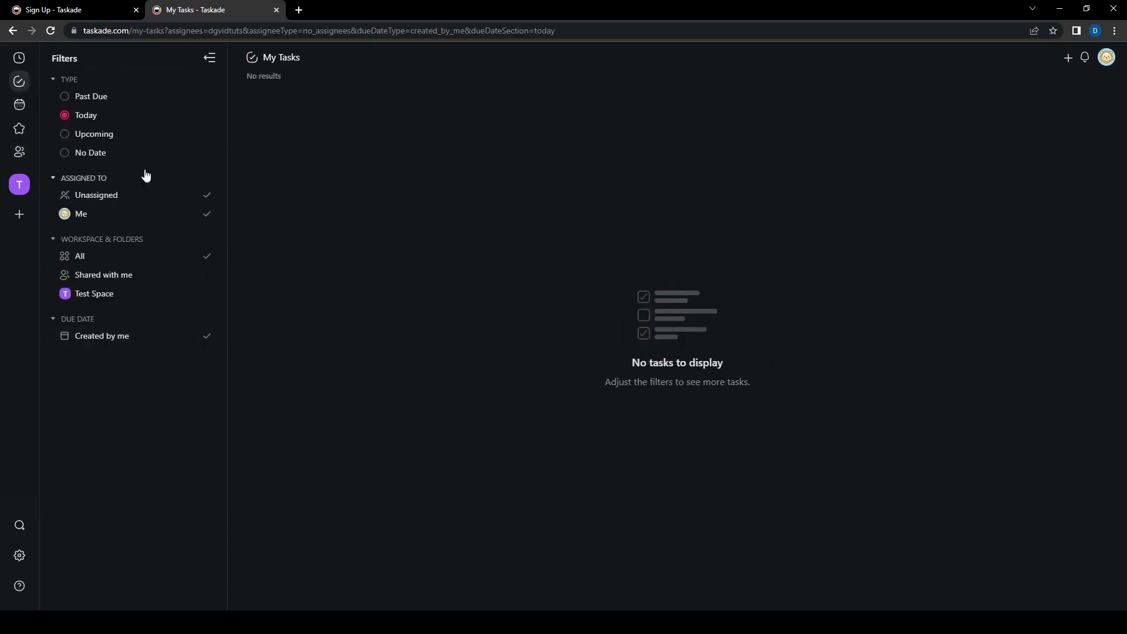
{"action": "left_click", "coordinate": [18, 154]}
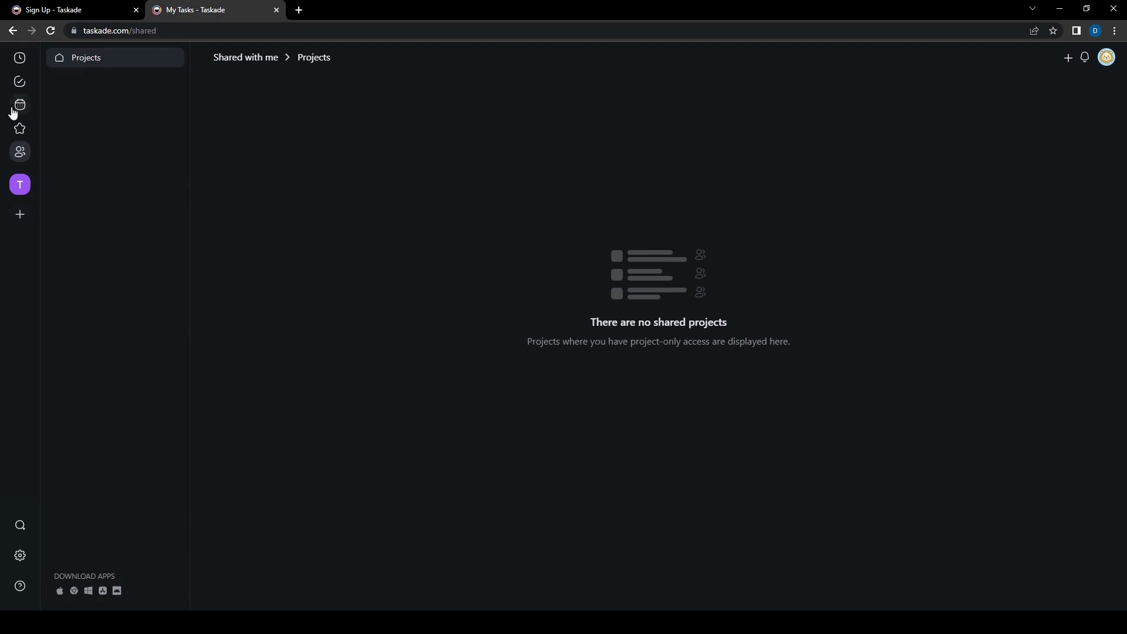
Step: Open account settings, then look through the Recent projects list and My Tasks
{"action": "left_click", "coordinate": [20, 559]}
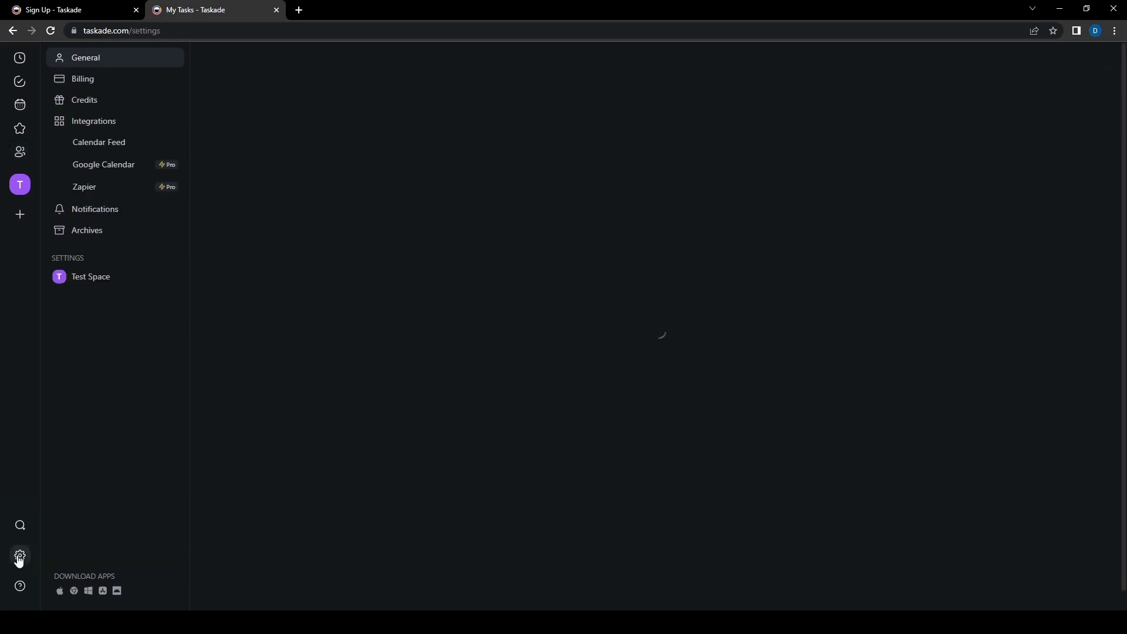
{"action": "left_click", "coordinate": [20, 58]}
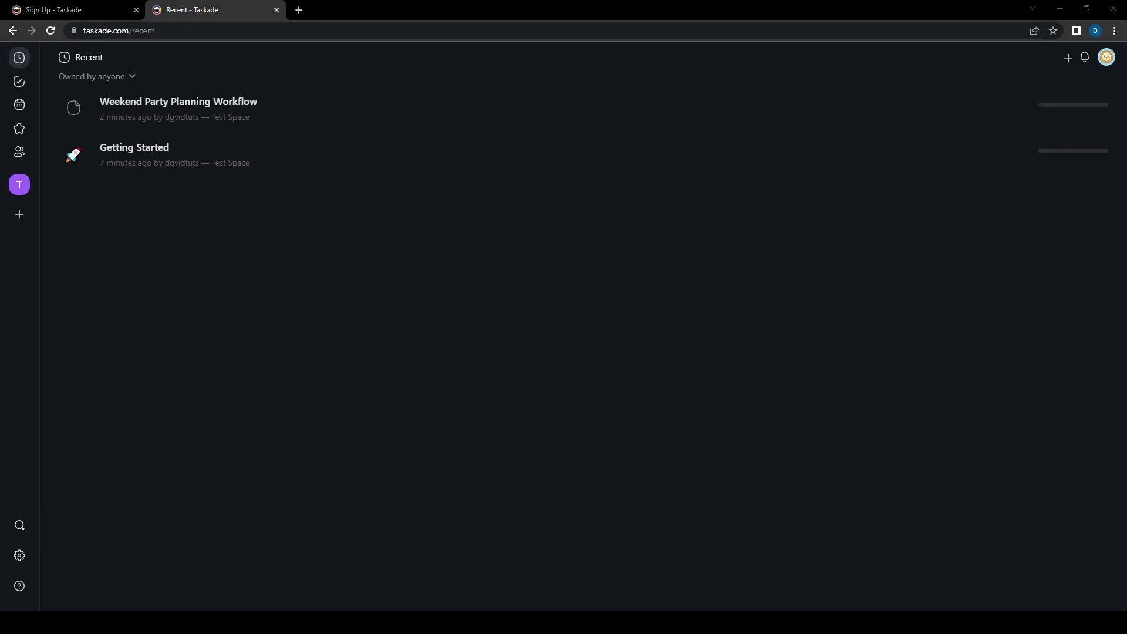
{"action": "left_click", "coordinate": [18, 81]}
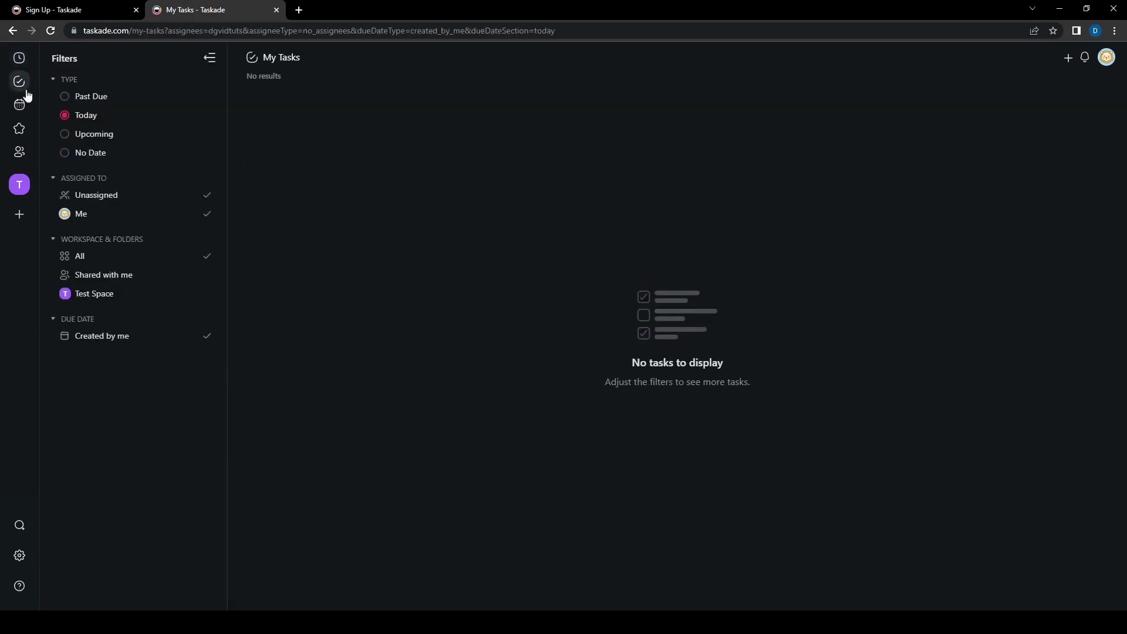
Step: Return to account settings and open the Test Space workspace settings showing its Free Plan
{"action": "left_click", "coordinate": [11, 31]}
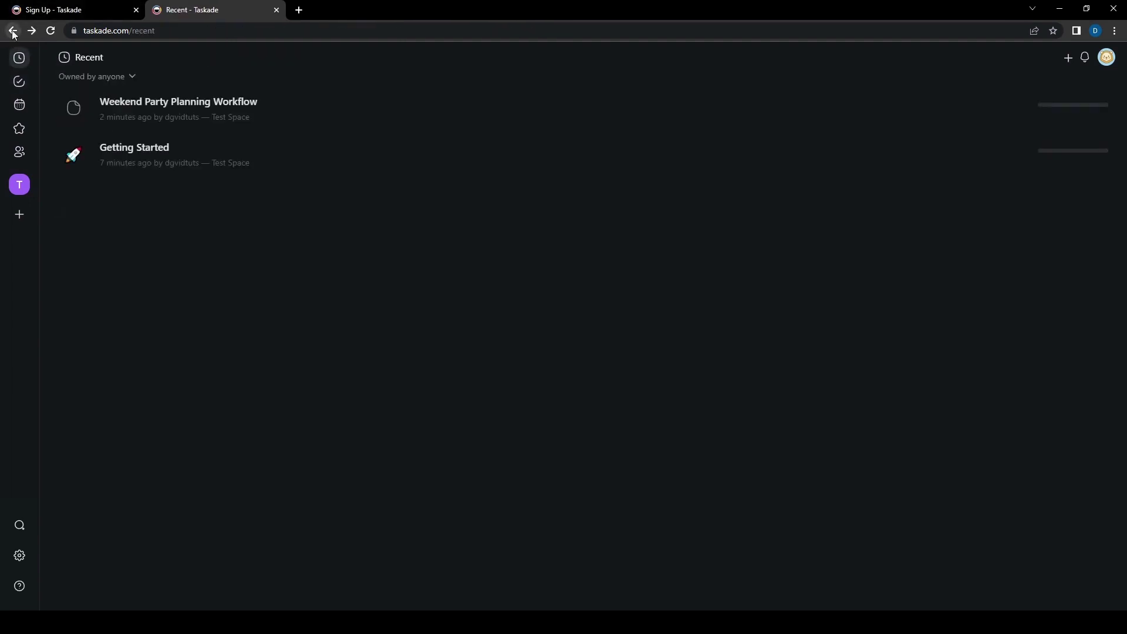
{"action": "left_click", "coordinate": [13, 32]}
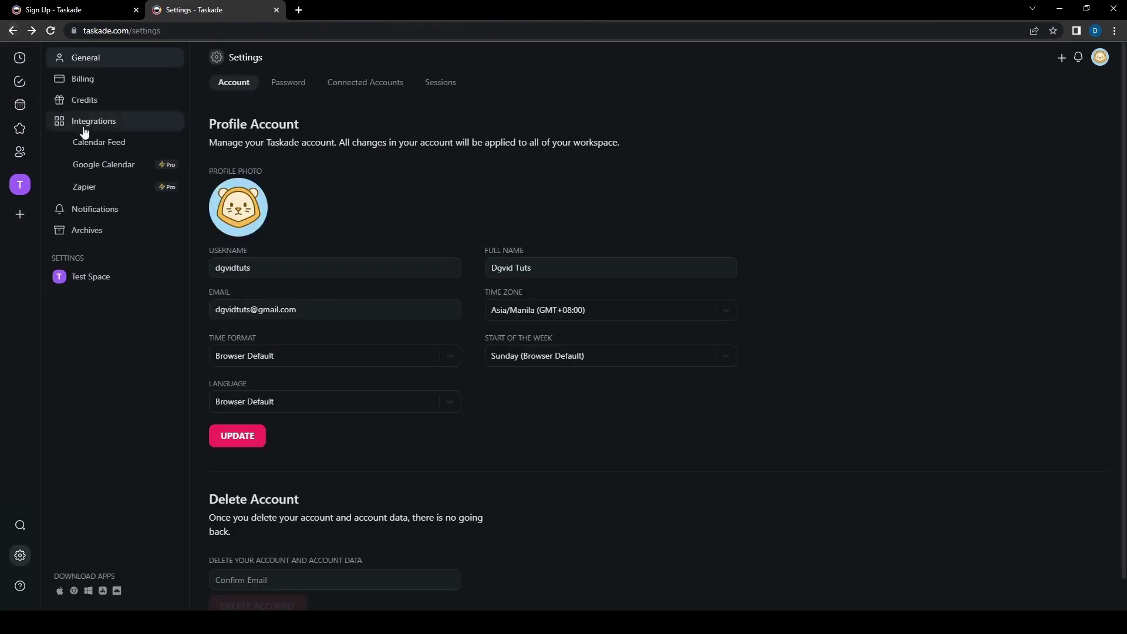
{"action": "left_click", "coordinate": [116, 287]}
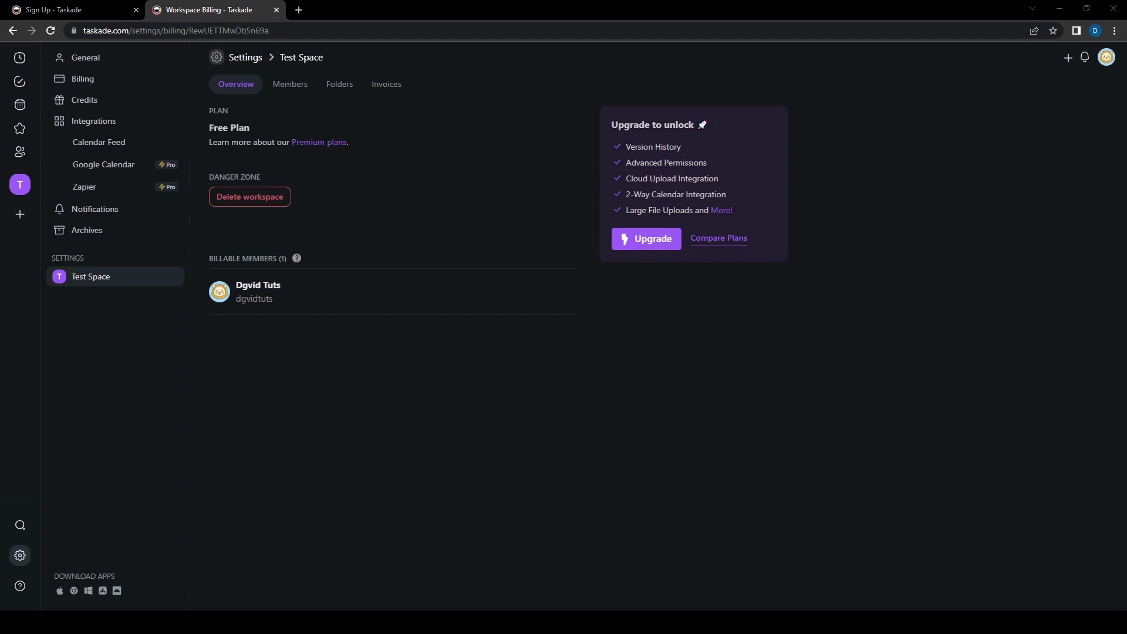
{"action": "left_click", "coordinate": [127, 12]}
{"action": "left_click", "coordinate": [202, 14]}
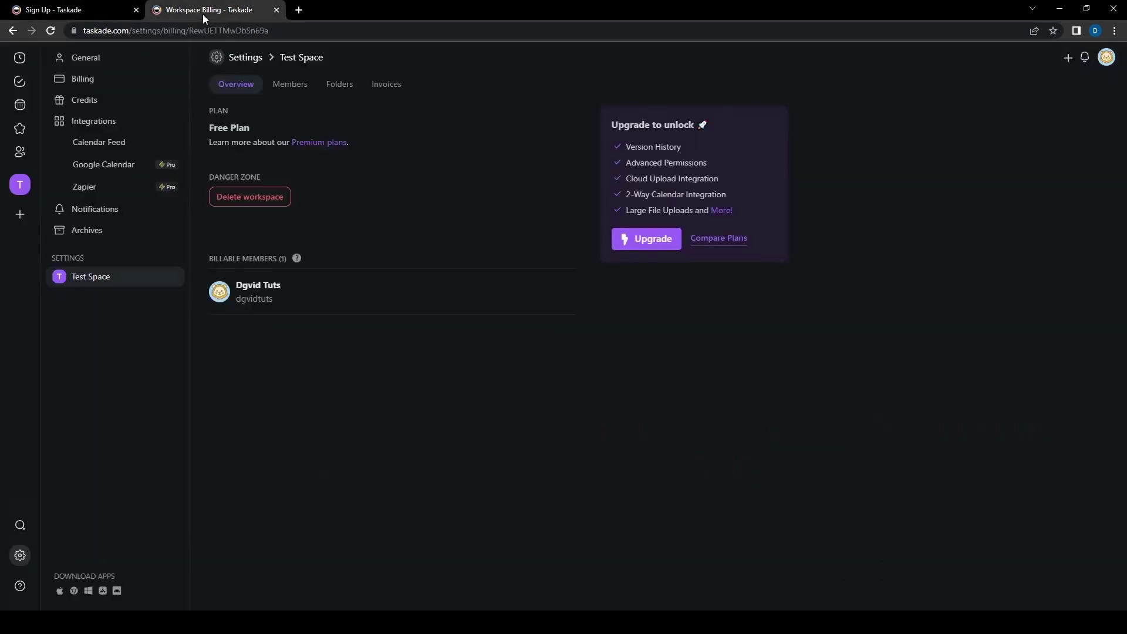